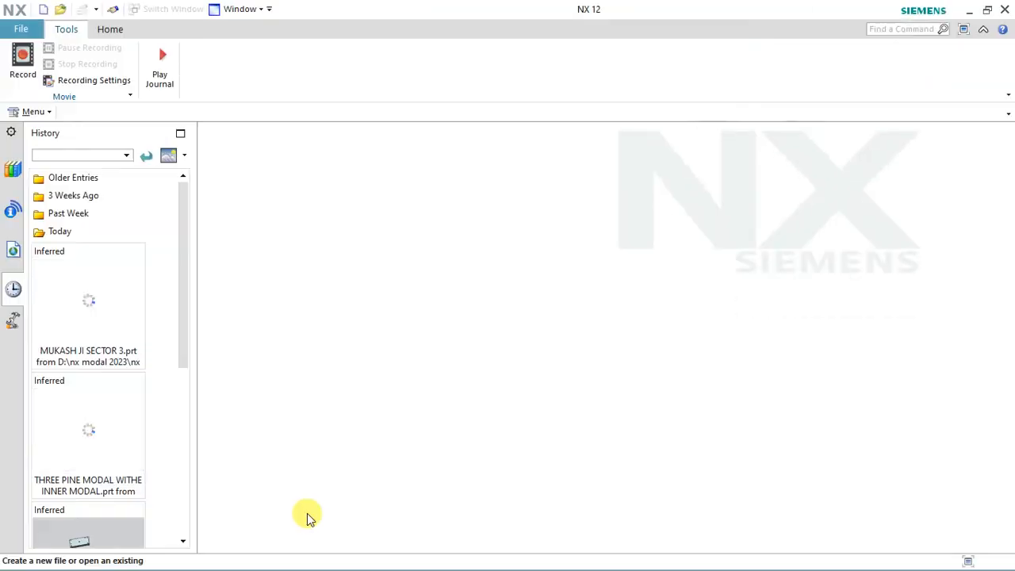
- Create a new part file model5.prt from the Model template in millimetres
click(18, 28)
click(35, 54)
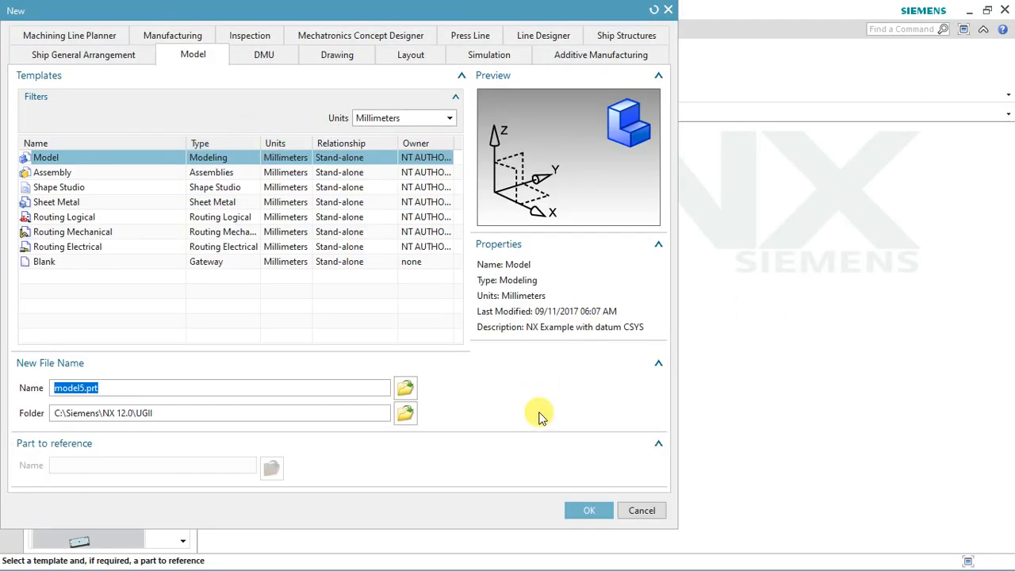
click(583, 510)
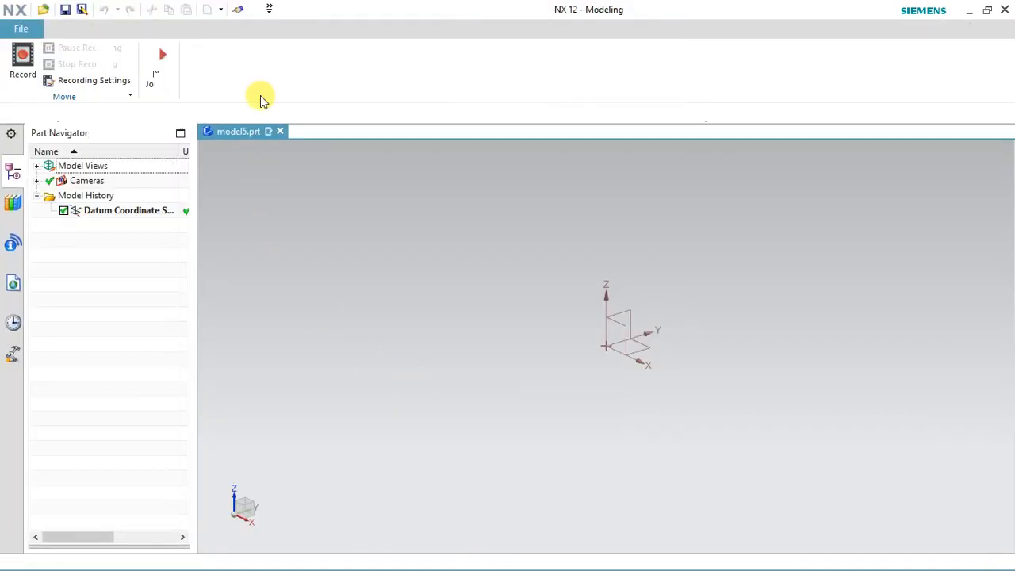
click(133, 30)
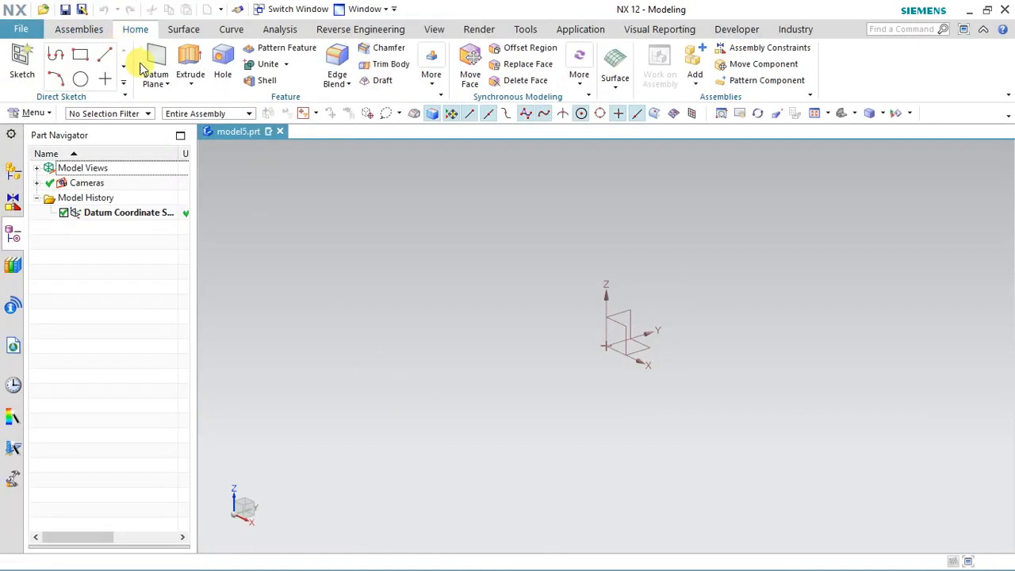
- Sketch a 60 mm diameter circle centred on the origin of the XY datum plane and finish the sketch
click(627, 355)
click(651, 344)
click(281, 322)
click(187, 55)
click(607, 345)
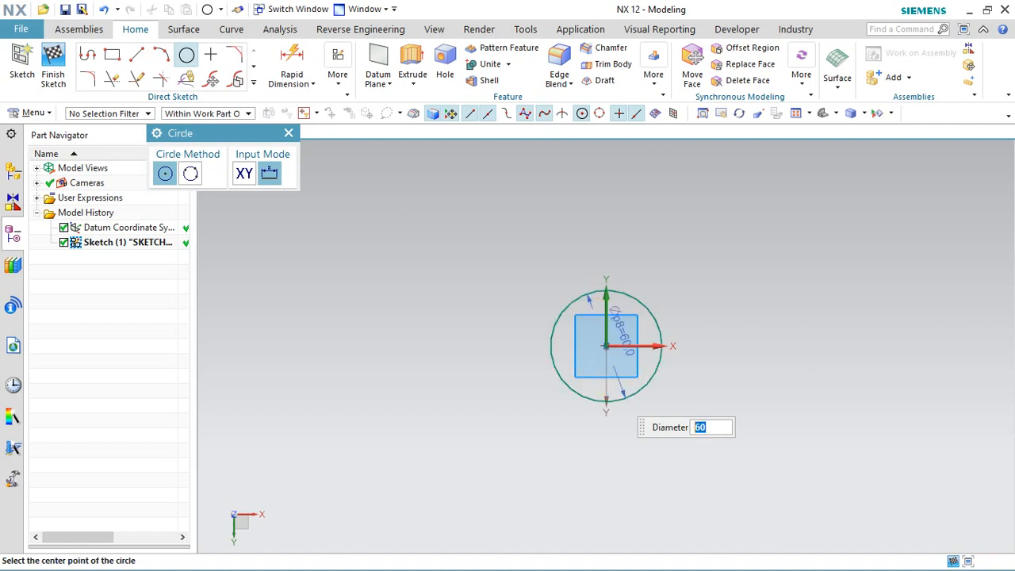
click(51, 67)
- Extrude the circle sketch 32.2 mm upward along Z, reversing the proposed direction
click(565, 330)
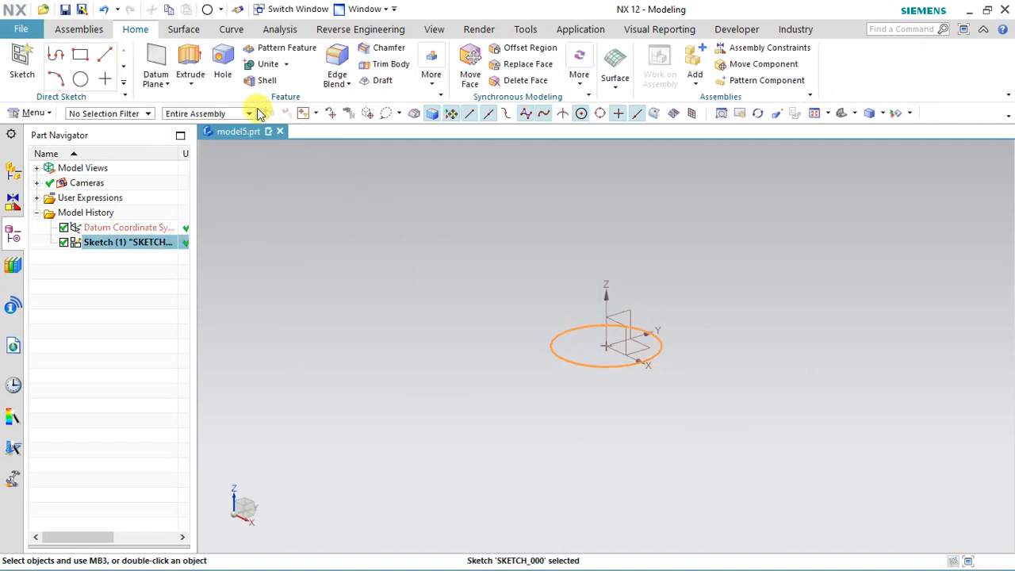
click(189, 57)
text(32.2)
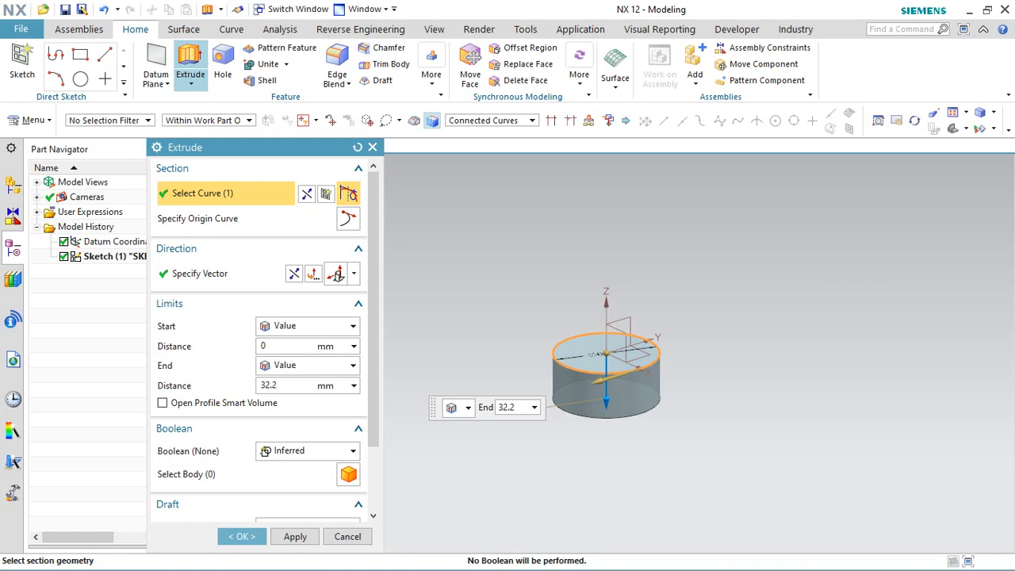
key(Return)
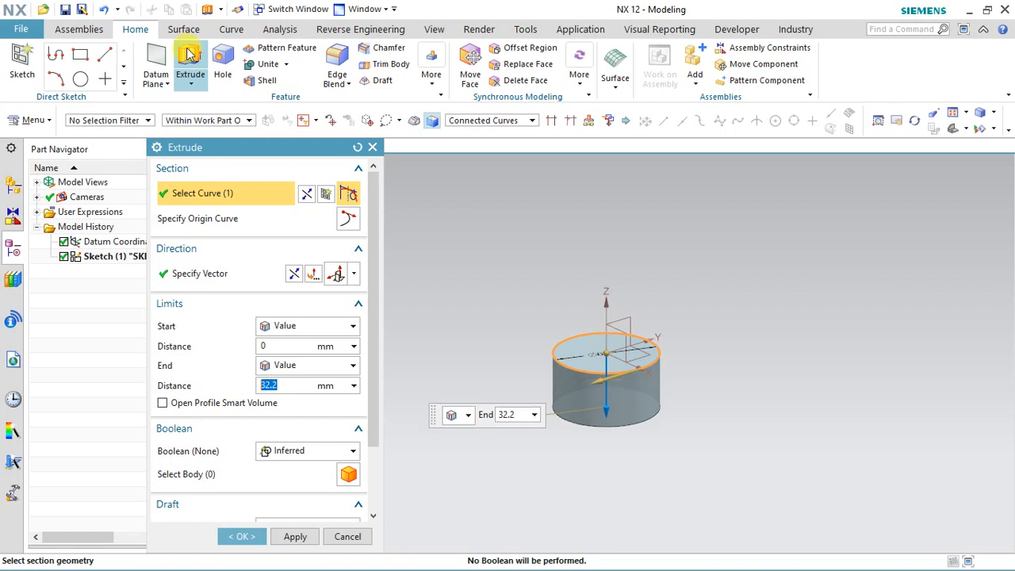
click(293, 272)
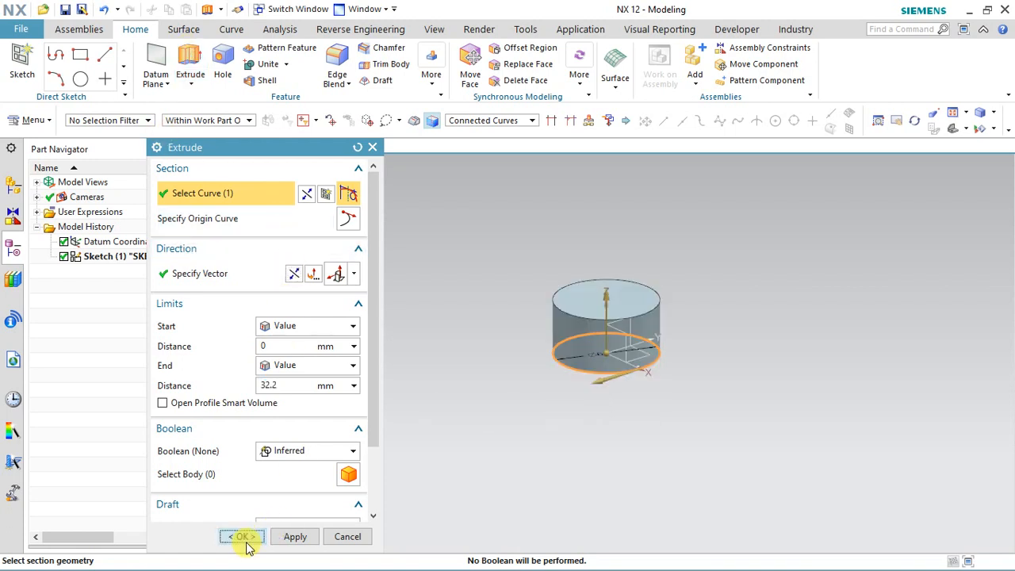
click(243, 537)
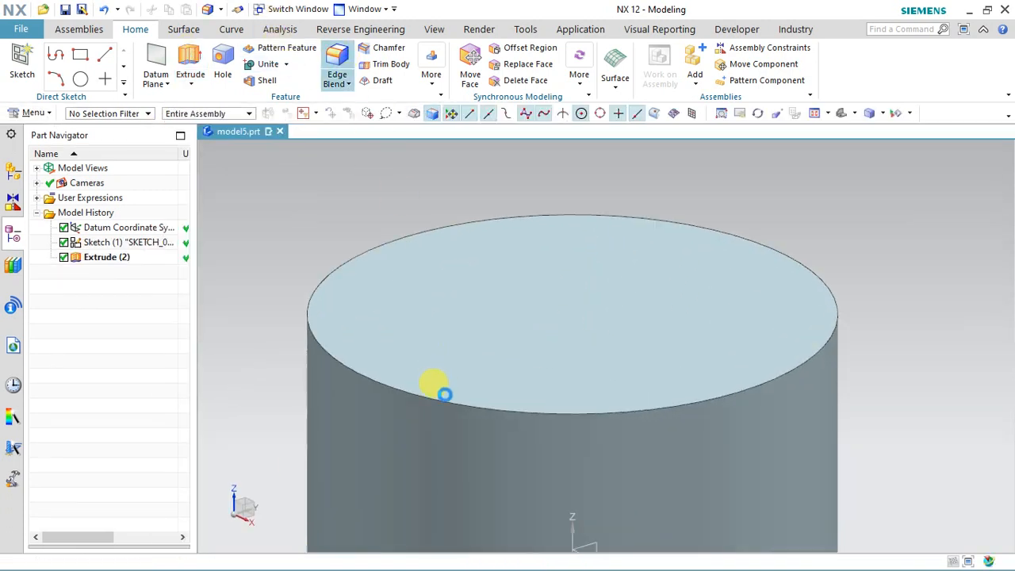
- Apply a 4 mm edge blend to the cylinder's upper circular edge
click(445, 396)
text(4)
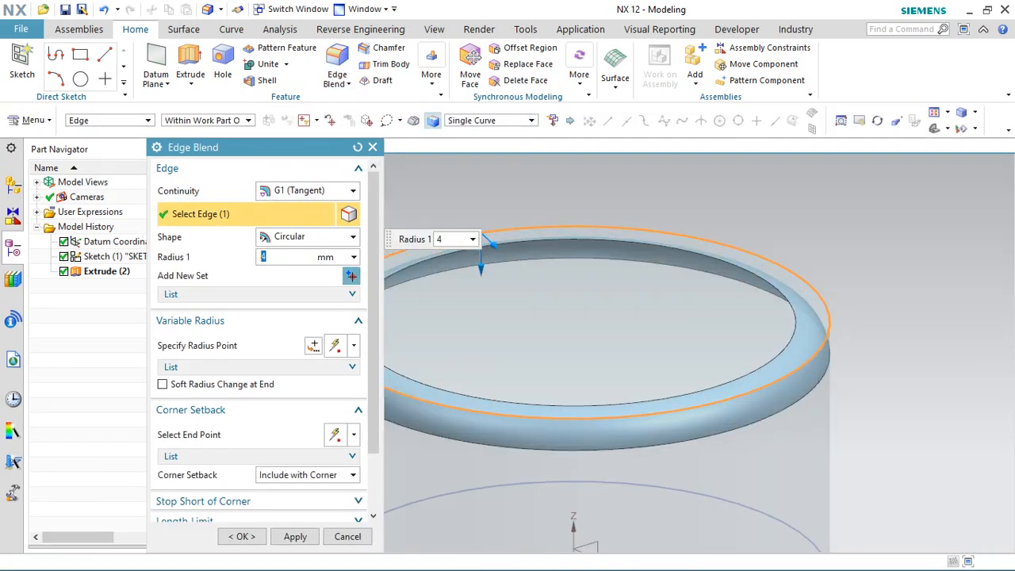
click(244, 537)
- Start a sketch on the XY plane and draw a 10.5 mm vertical line down from the origin
scroll(333, 346, down, 5)
middle_drag(333, 347, 361, 395)
click(31, 72)
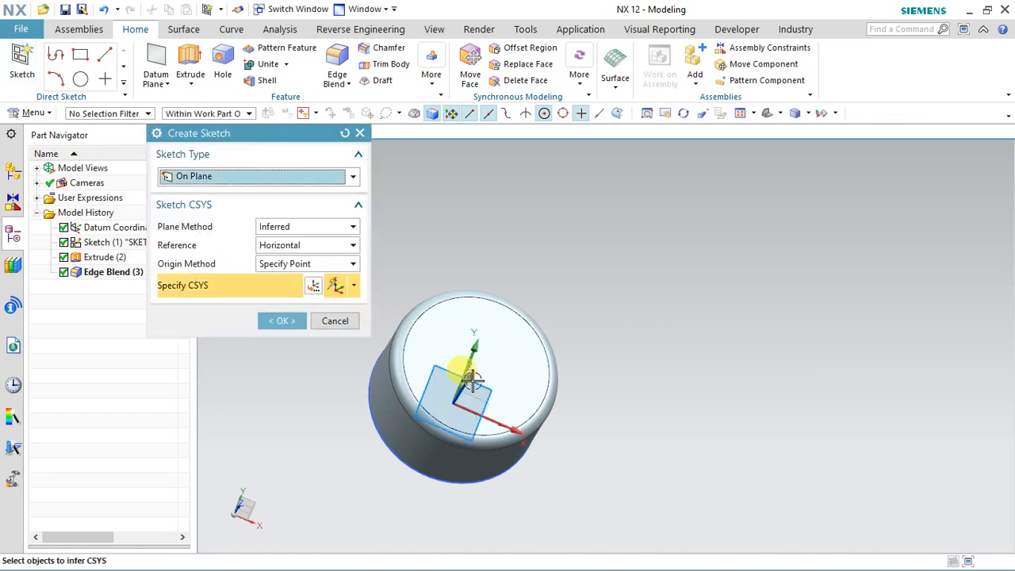
click(273, 322)
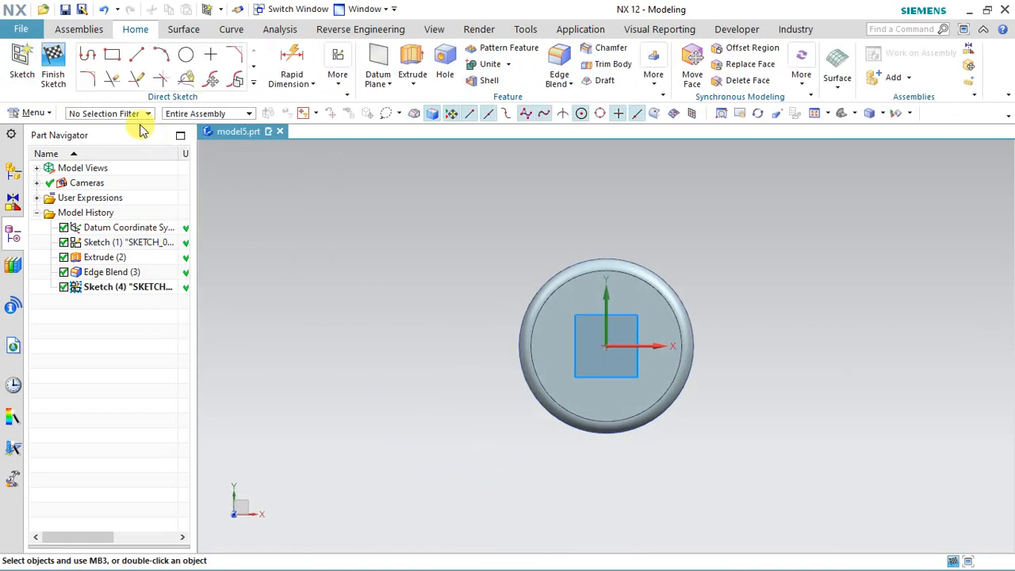
click(137, 54)
scroll(602, 333, up, 4)
click(609, 365)
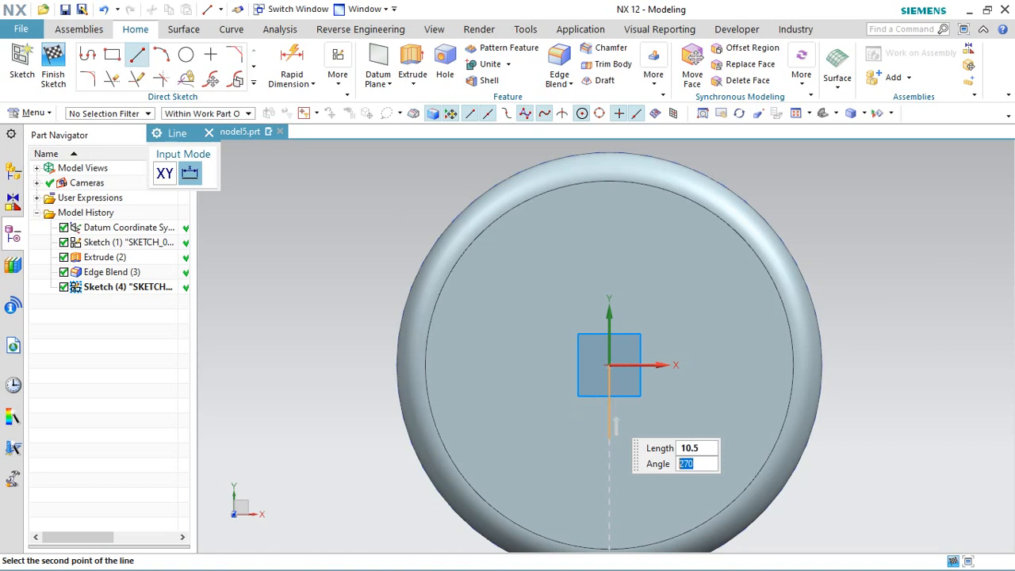
click(611, 434)
- Draw a 25.2 mm horizontal line and move its midpoint onto the lower end of the vertical line
click(655, 255)
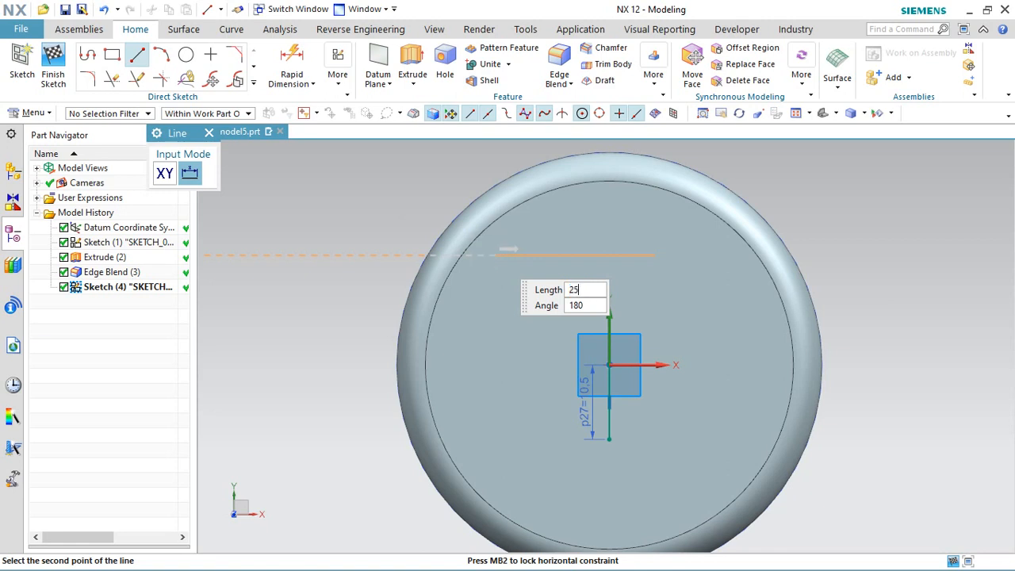
click(477, 255)
click(208, 132)
drag(561, 255, 603, 437)
- Draw a 25.3 mm vertical line upward from the midpoint of the horizontal line
click(136, 54)
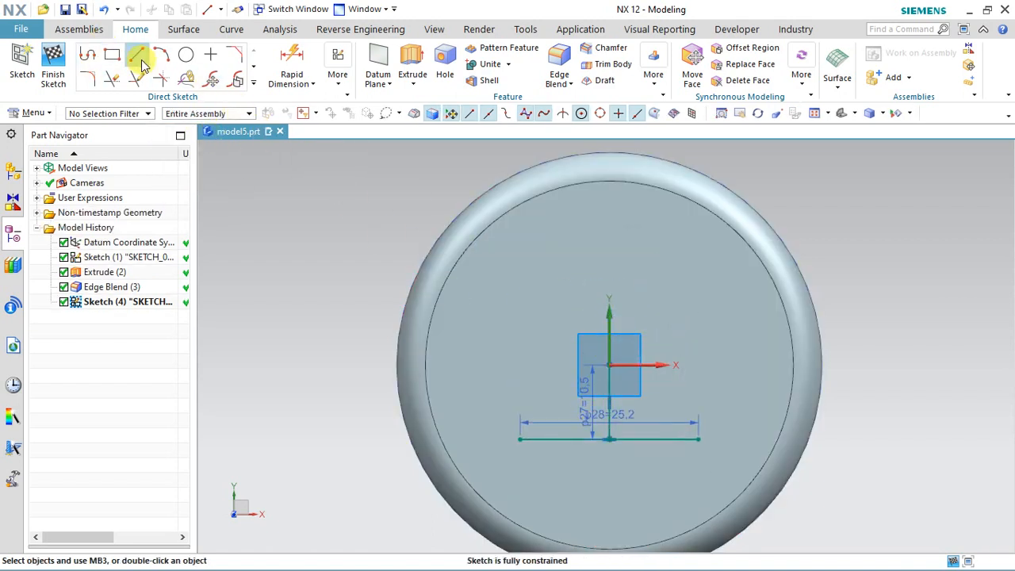
click(607, 436)
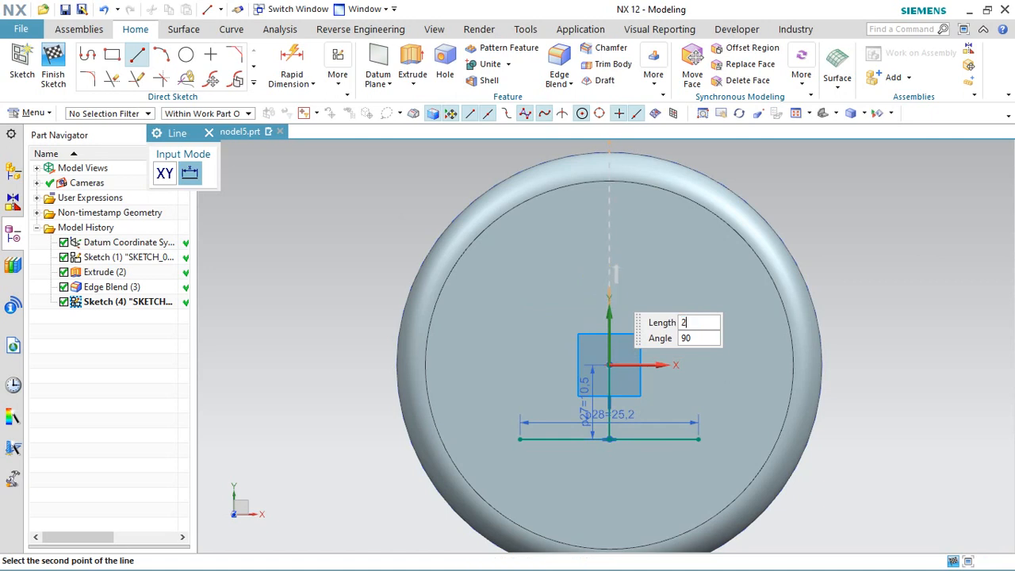
click(612, 266)
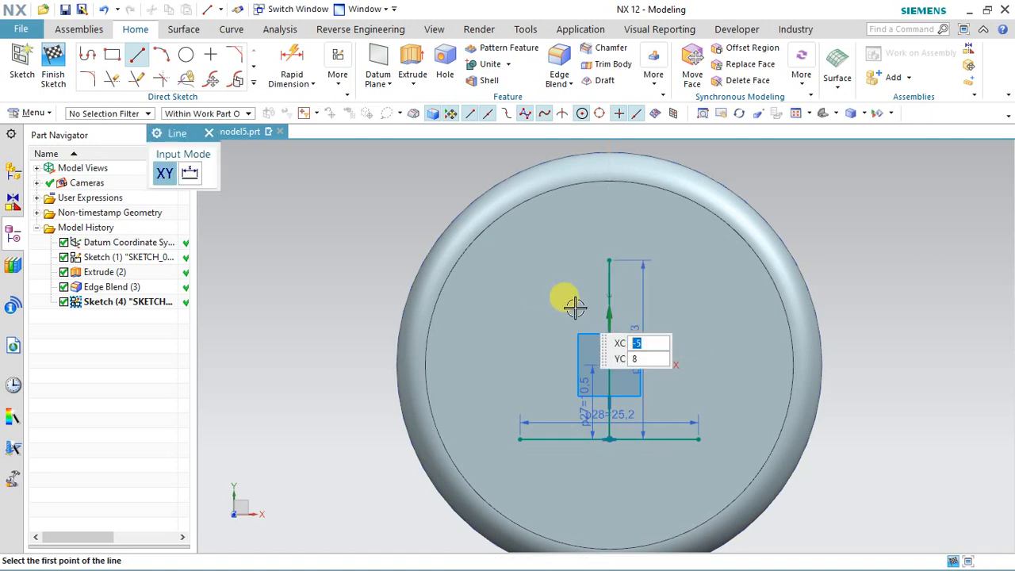
- Draw a larger circle at the vertical line's upper end and 7 mm circles at both horizontal line ends, then finish the sketch
click(191, 57)
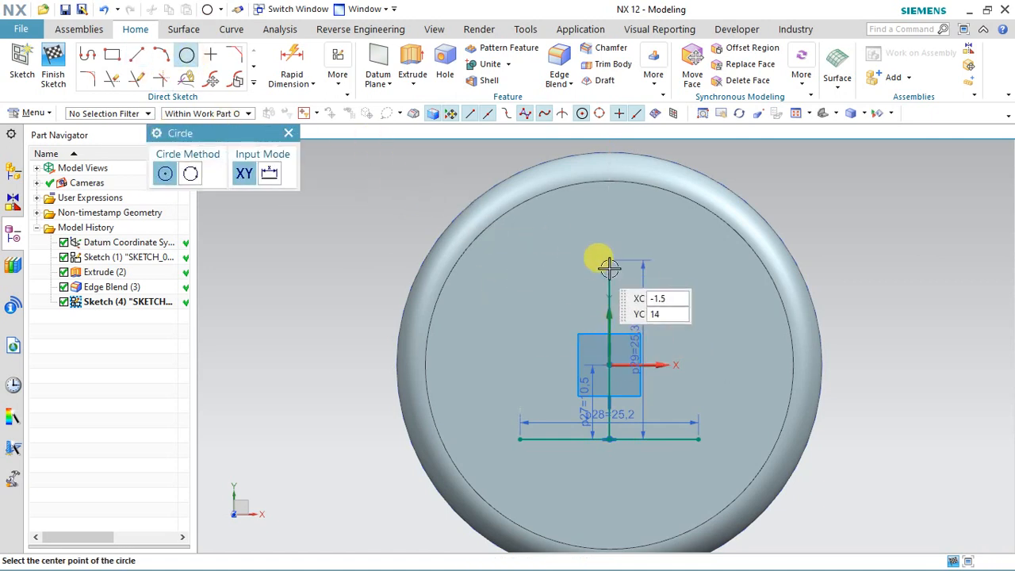
click(609, 260)
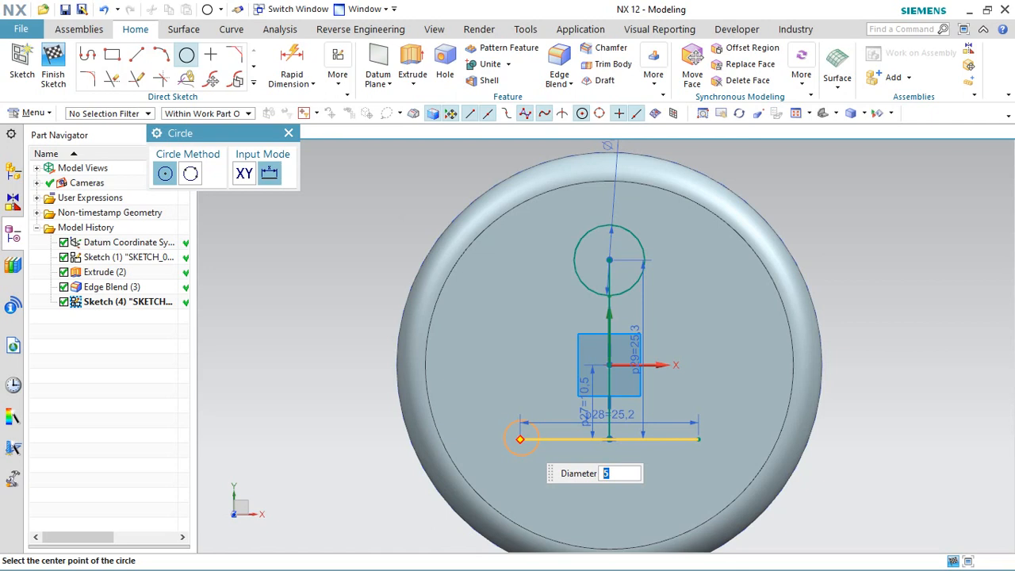
click(520, 440)
click(610, 450)
click(692, 437)
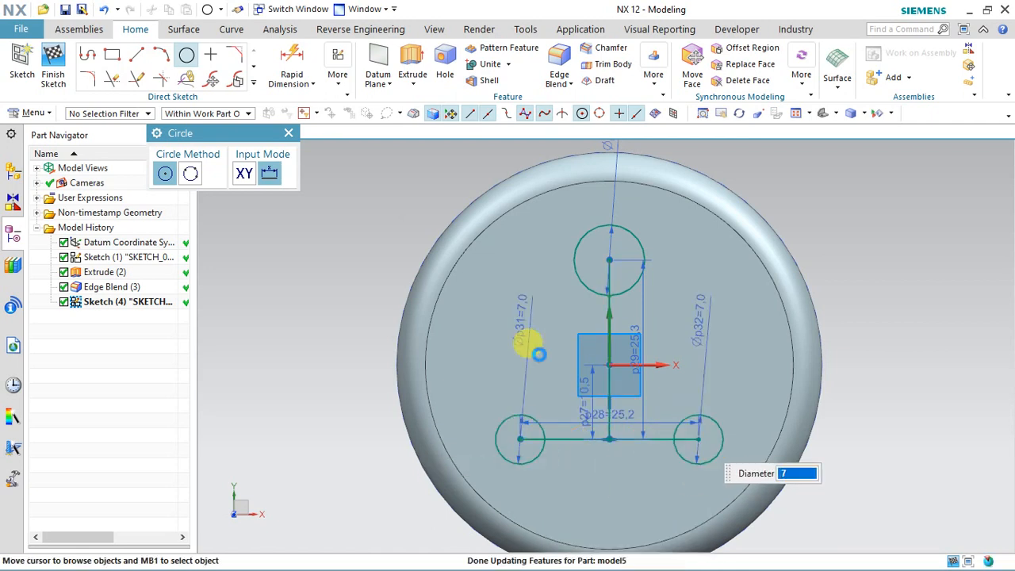
click(47, 70)
- Extrude the three-circle sketch 32.2 mm through the cylinder with the inferred Boolean
mouse_move(419, 351)
middle_down()
mouse_move(362, 344)
mouse_move(432, 404)
middle_up()
click(432, 405)
click(189, 56)
mouse_move(413, 254)
middle_down()
mouse_move(415, 318)
mouse_move(438, 359)
middle_up()
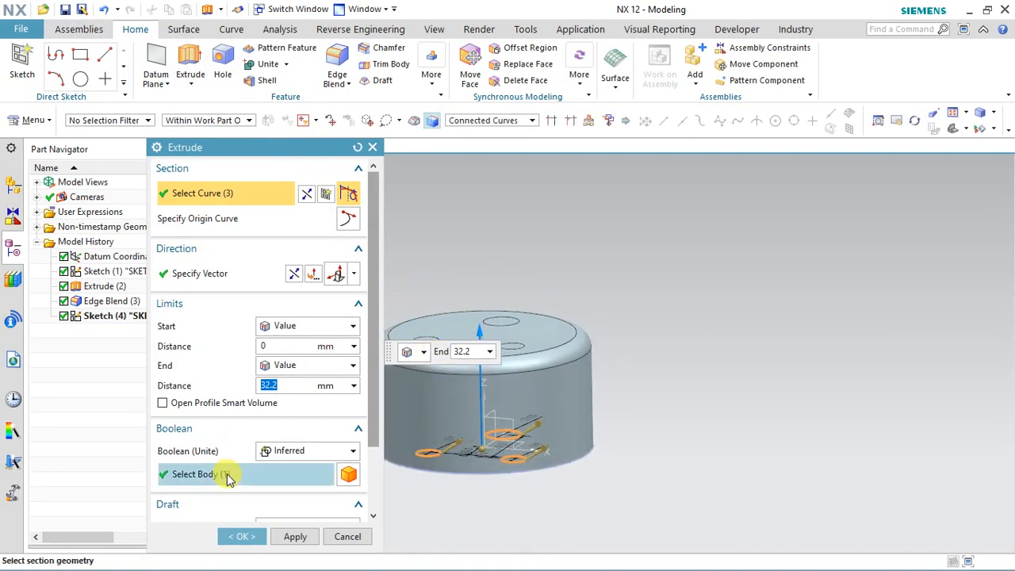
click(242, 536)
middle_drag(272, 468, 303, 339)
scroll(402, 374, up, 4)
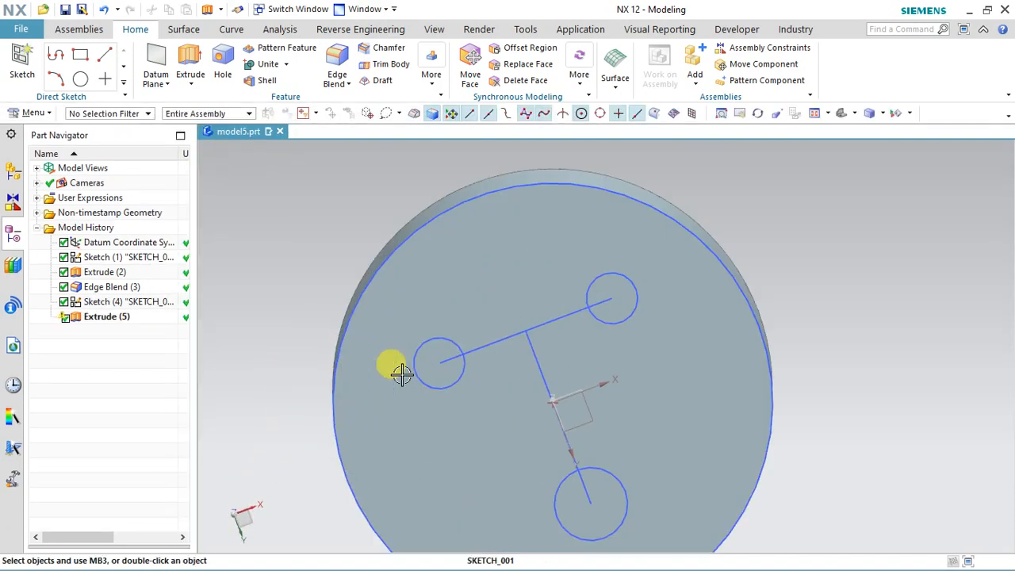
double_click(125, 317)
click(287, 436)
click(272, 480)
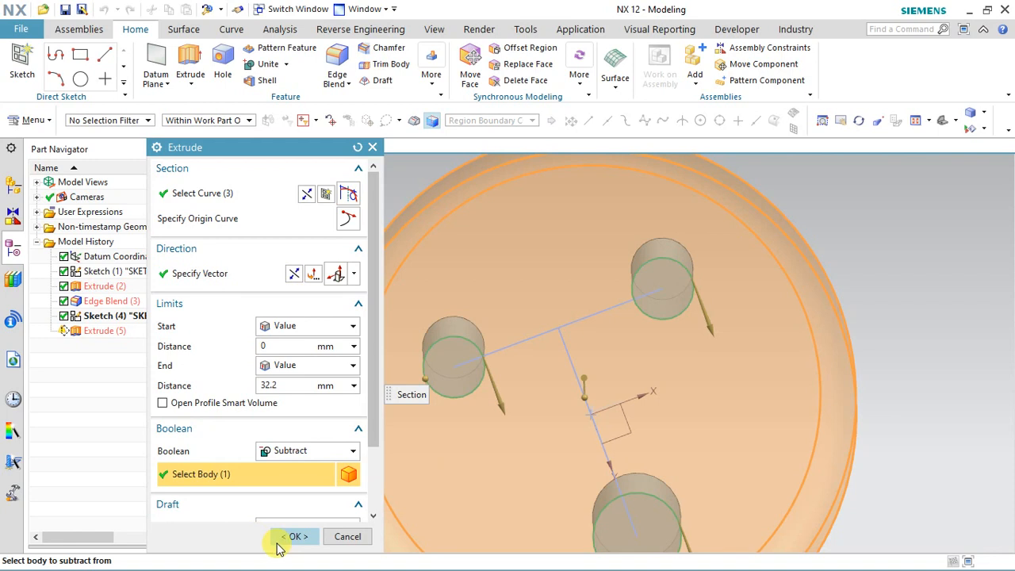
click(346, 537)
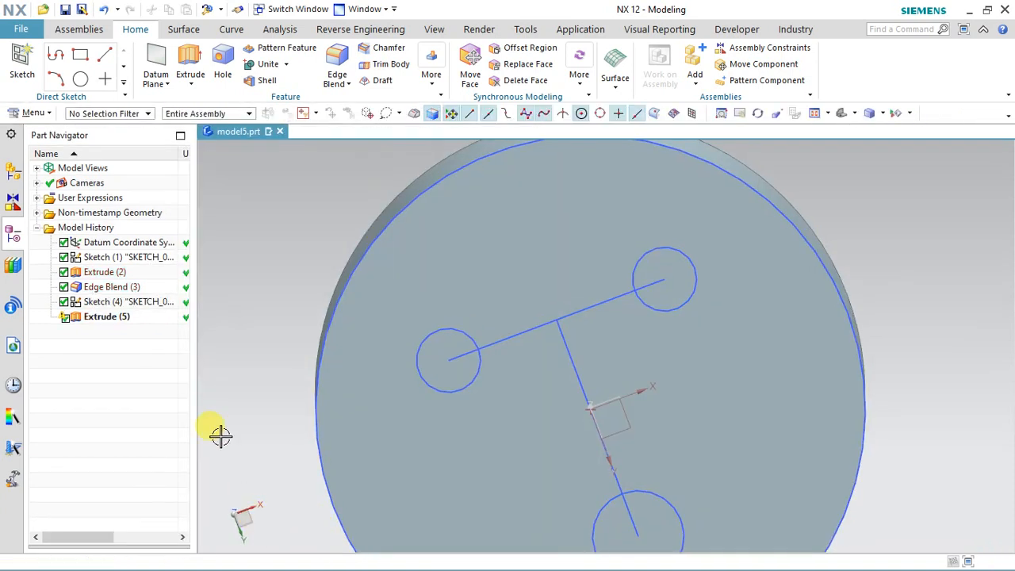
click(102, 317)
click(100, 393)
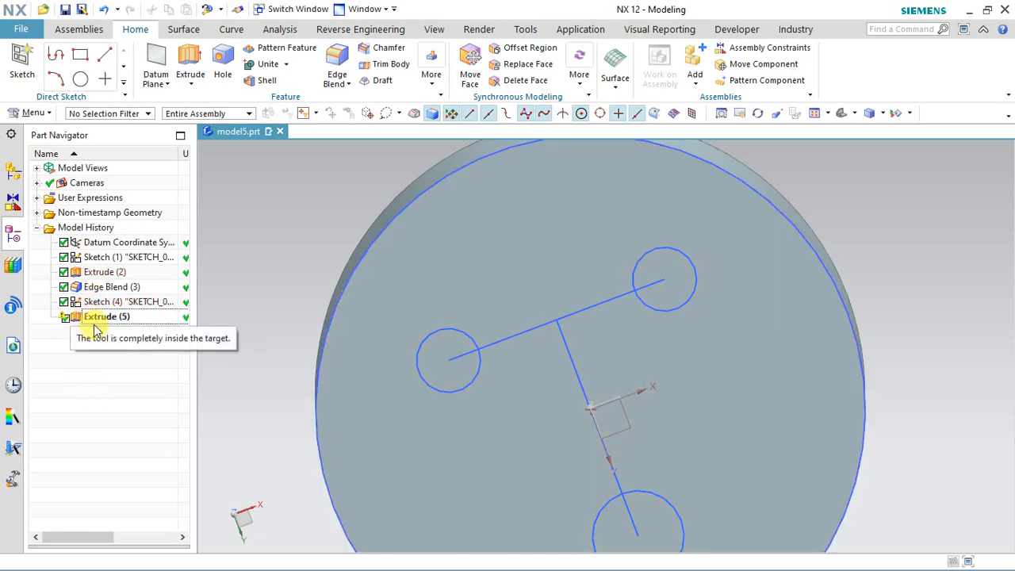
- Change the Boolean of the three-circle extrude to Subtract so it cuts holes through the cylinder
double_click(101, 317)
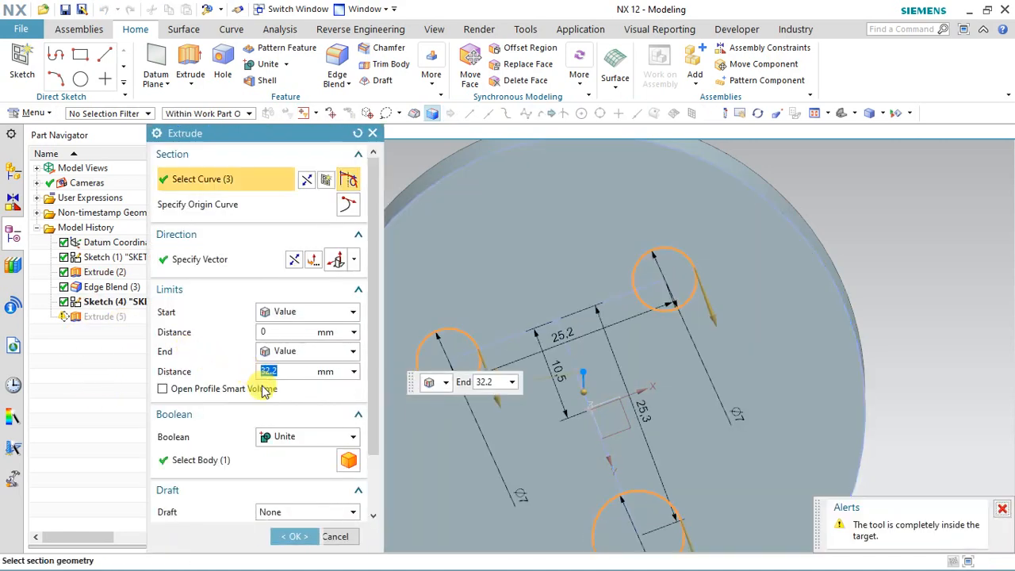
click(305, 451)
click(289, 490)
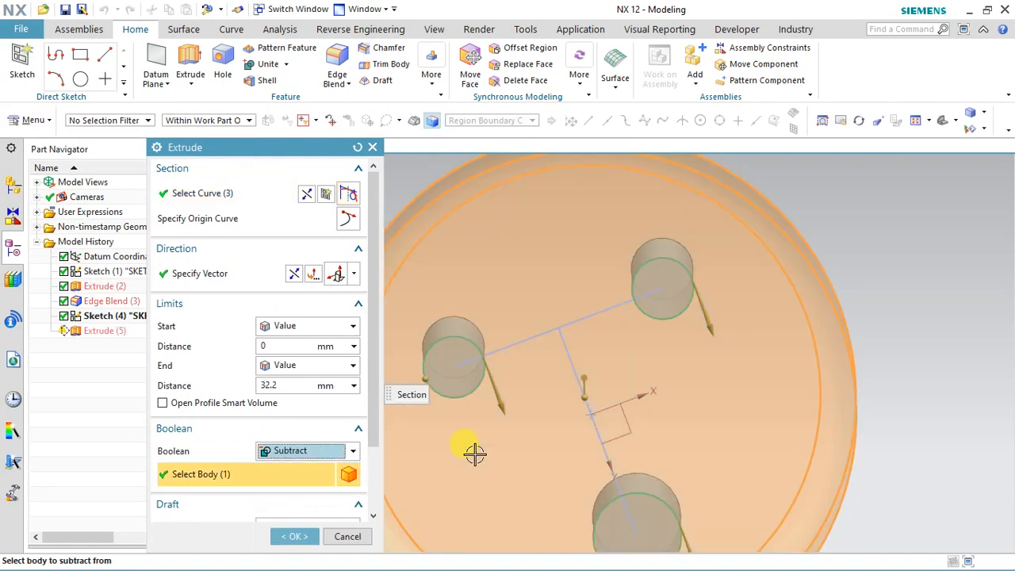
click(295, 536)
- Hide the sketch containing the three hole circles and their construction lines
mouse_move(376, 476)
middle_down()
mouse_move(399, 537)
mouse_move(449, 299)
mouse_move(451, 388)
mouse_move(529, 421)
mouse_move(490, 437)
mouse_move(508, 436)
middle_up()
scroll(499, 390, up, 3)
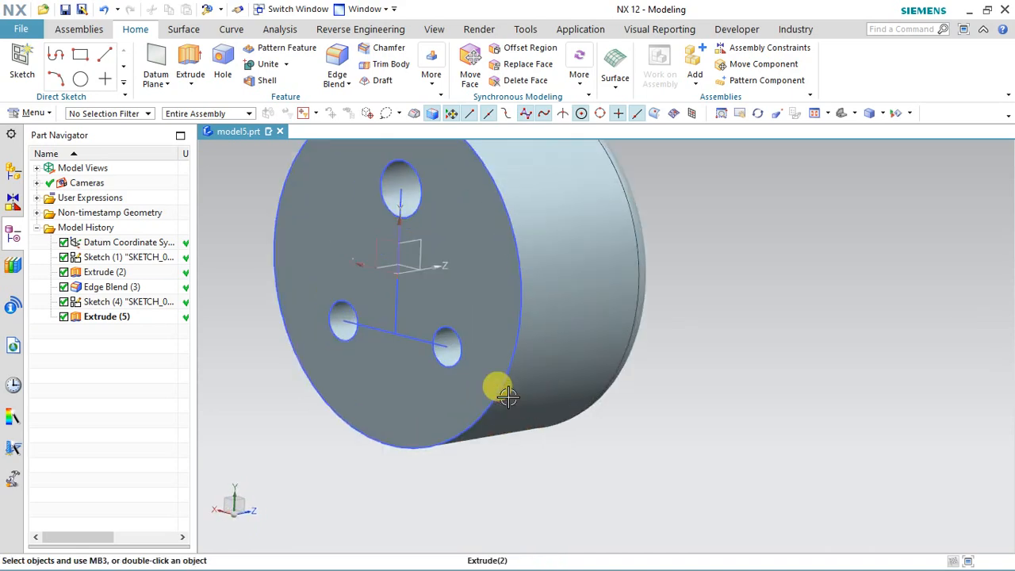
right_click(406, 338)
click(419, 35)
middle_drag(393, 236, 447, 265)
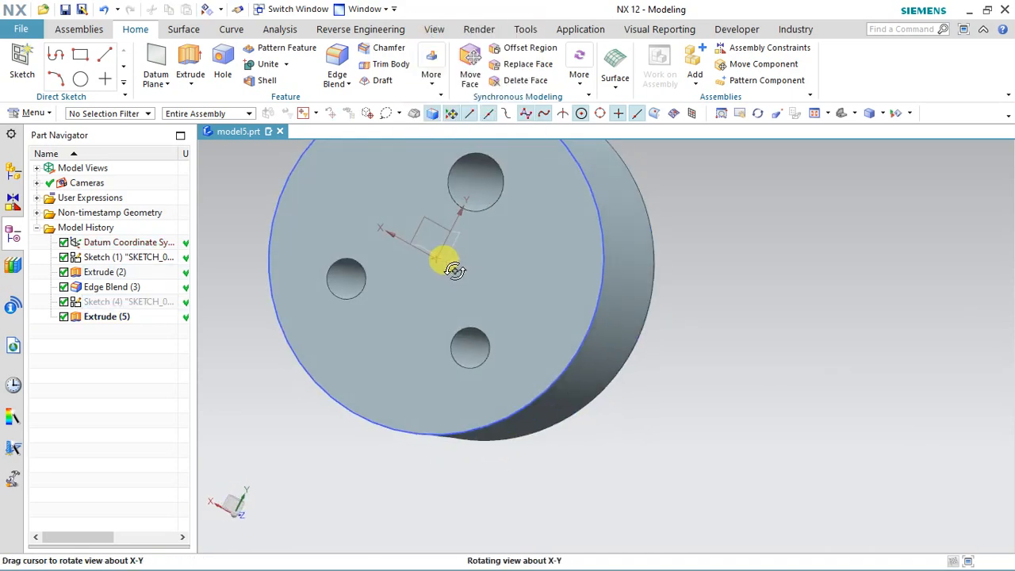
- Start a new sketch on the cylinder's flat base face with the three holes
click(77, 77)
click(415, 306)
click(278, 321)
scroll(494, 338, down, 1)
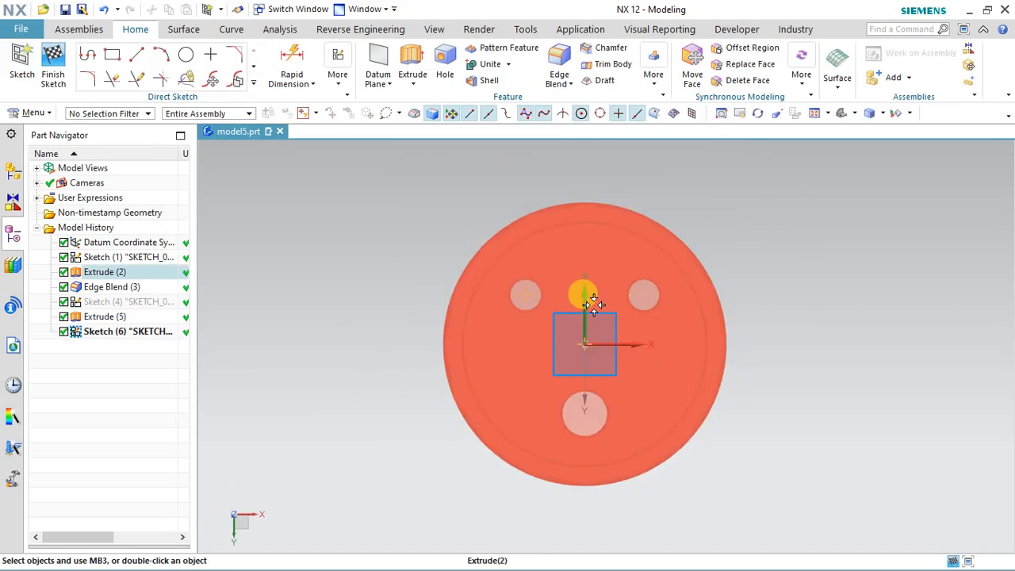
scroll(615, 479, up, 2)
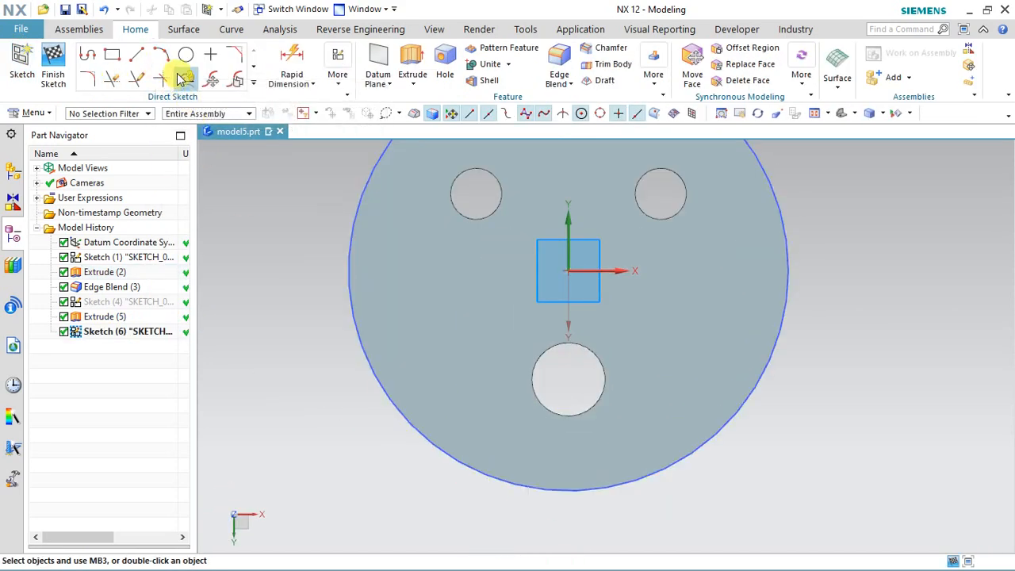
- Draw an arc starting and ending near the base face's outer edge, bulging outward beyond the single larger hole
click(161, 54)
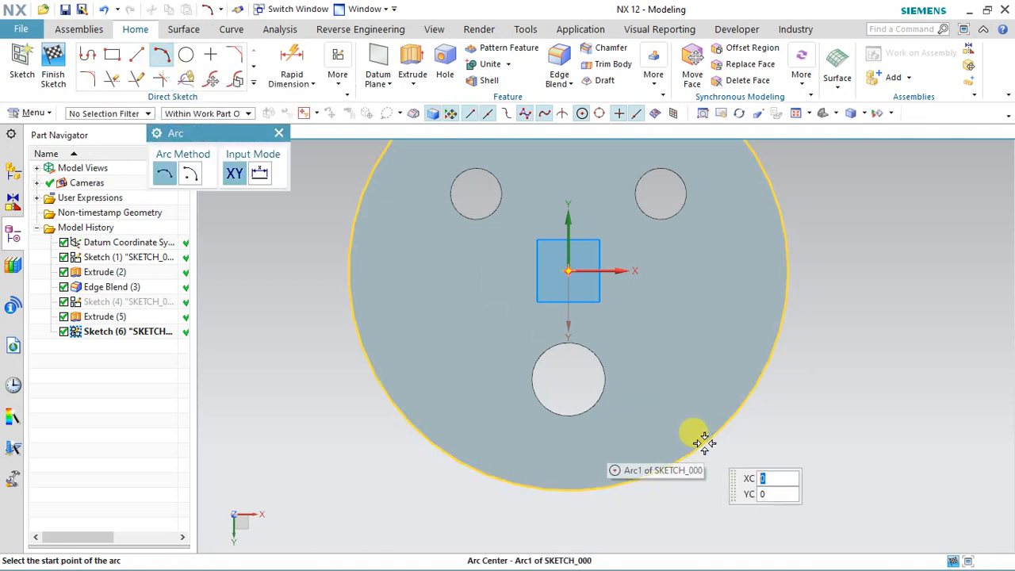
click(703, 447)
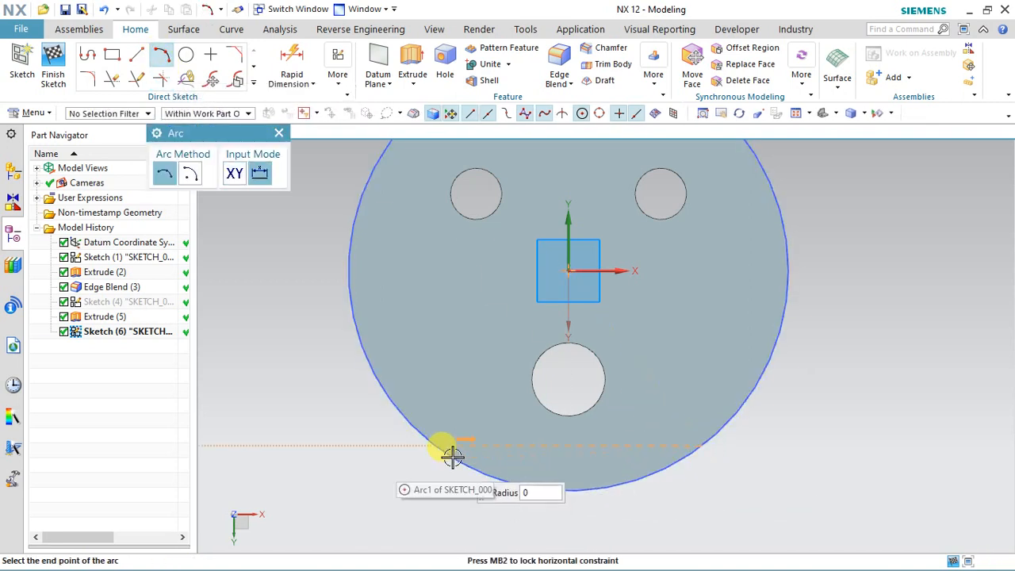
scroll(441, 449, up, 2)
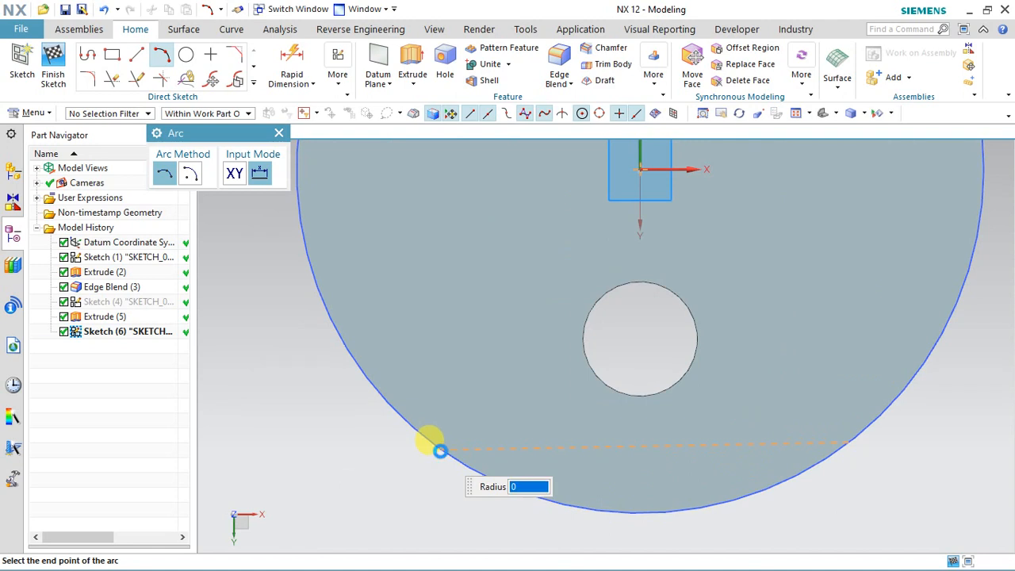
click(441, 449)
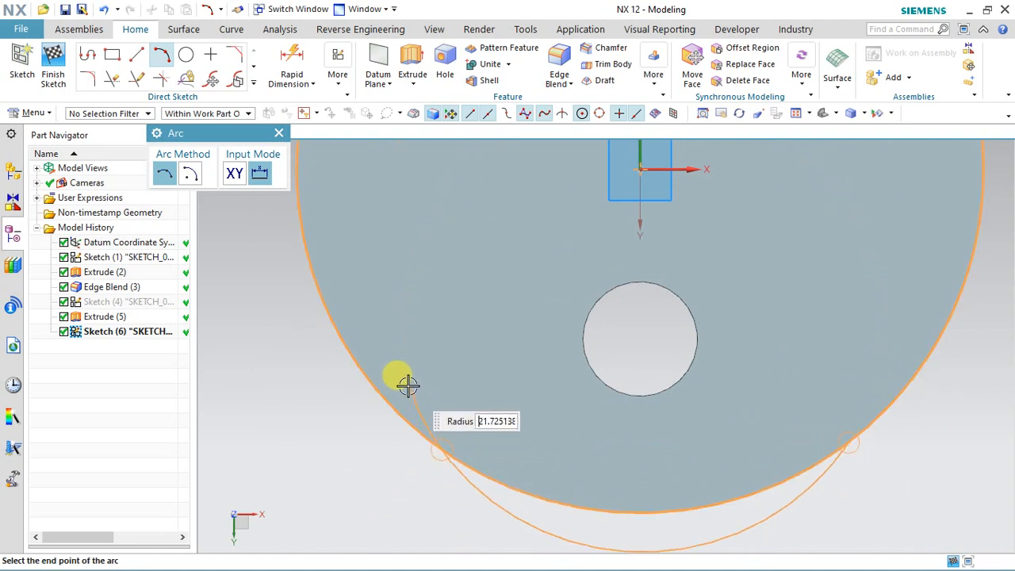
click(435, 420)
scroll(374, 310, down, 3)
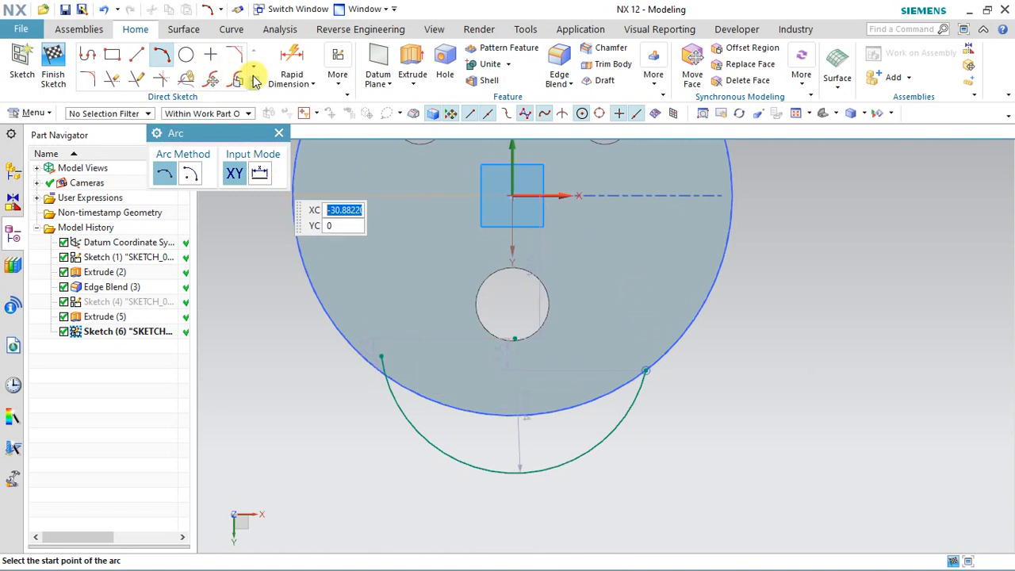
- Offset the new arc outward by 3.3 mm
click(256, 82)
click(199, 158)
click(554, 467)
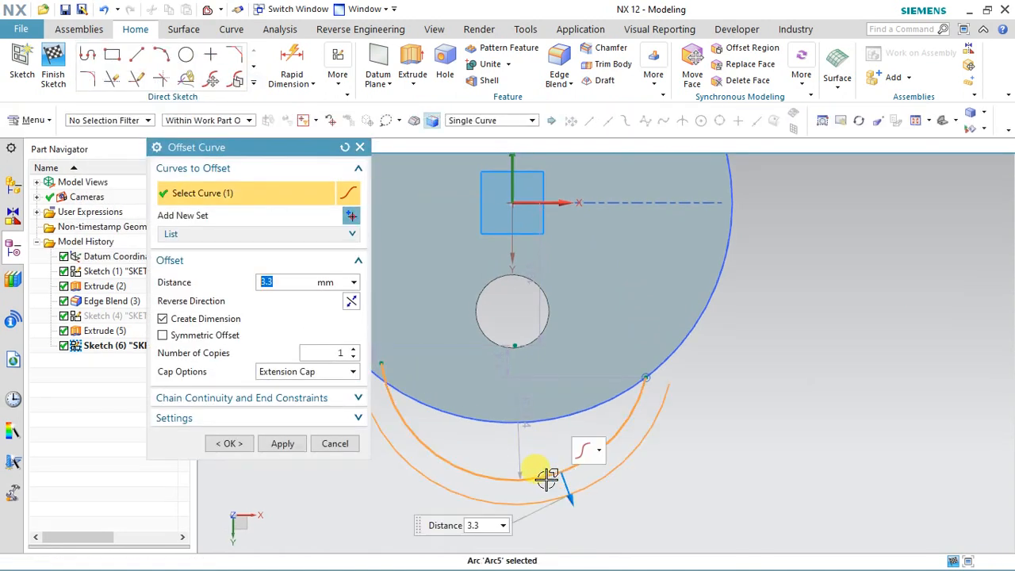
click(229, 444)
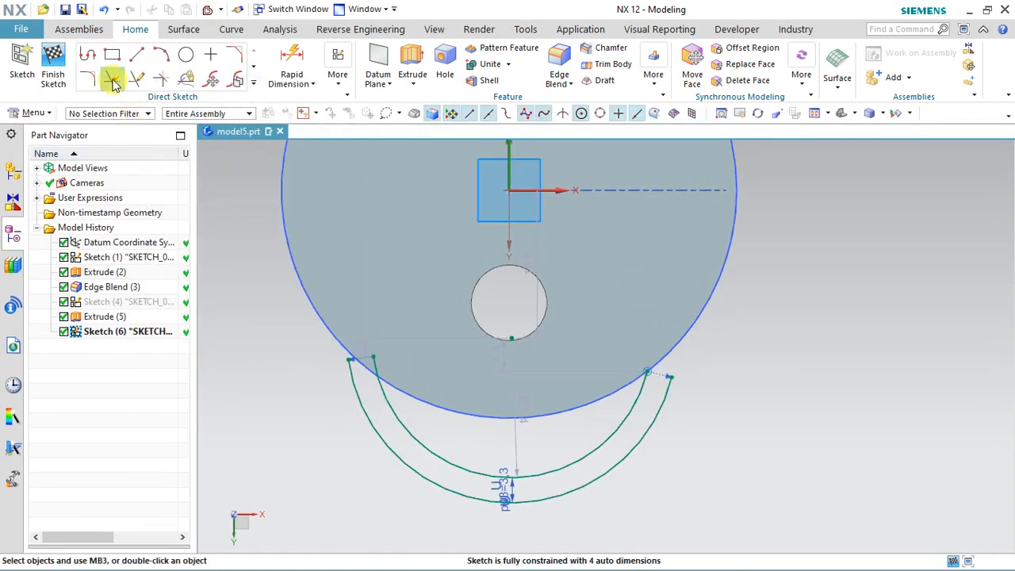
- Project the base face's outer edge and the three hole edges into the sketch
click(138, 78)
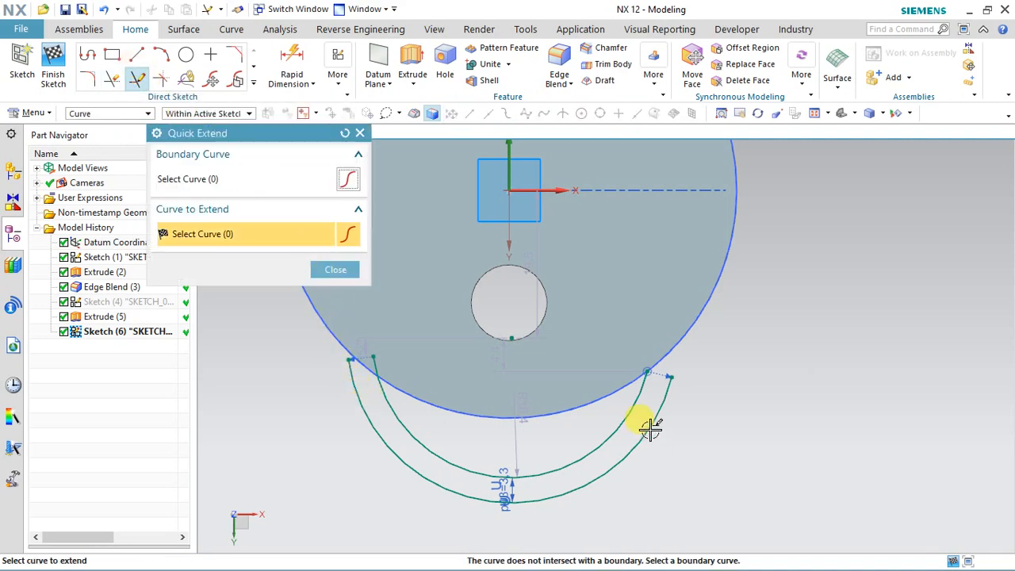
click(329, 269)
click(254, 83)
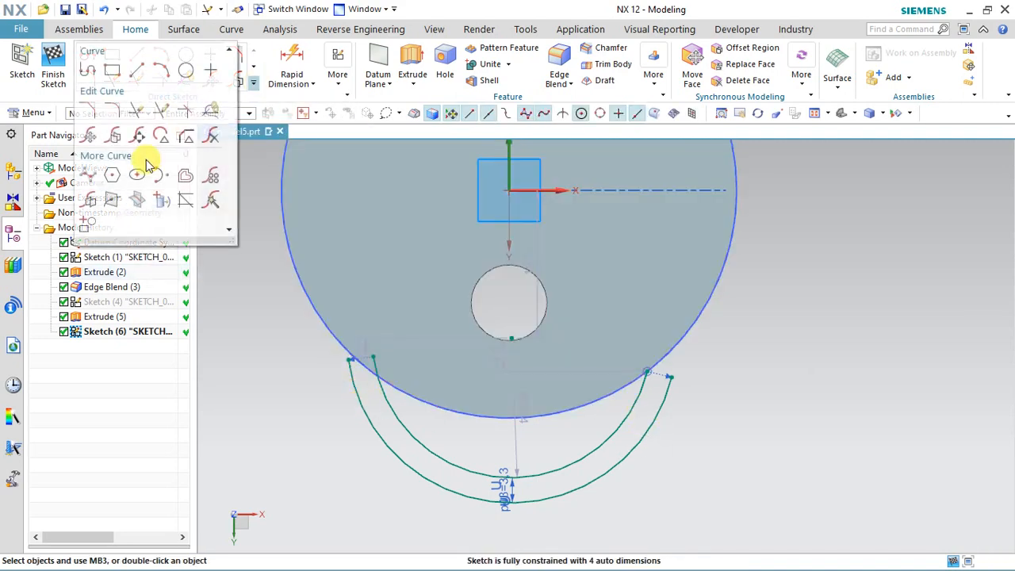
click(137, 199)
click(432, 345)
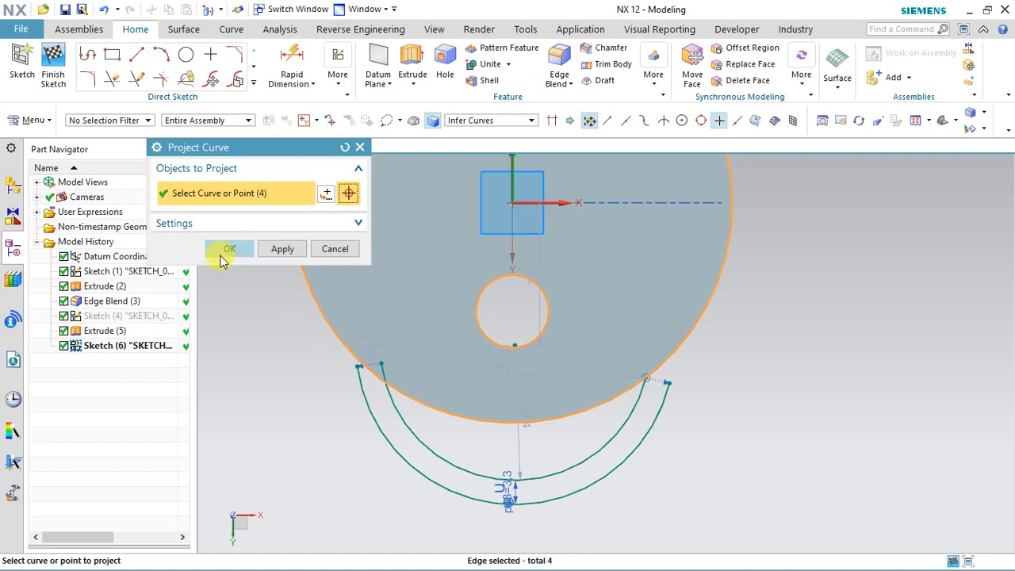
click(223, 252)
- Extend and trim both arcs so their ends meet the projected outer circle
click(135, 79)
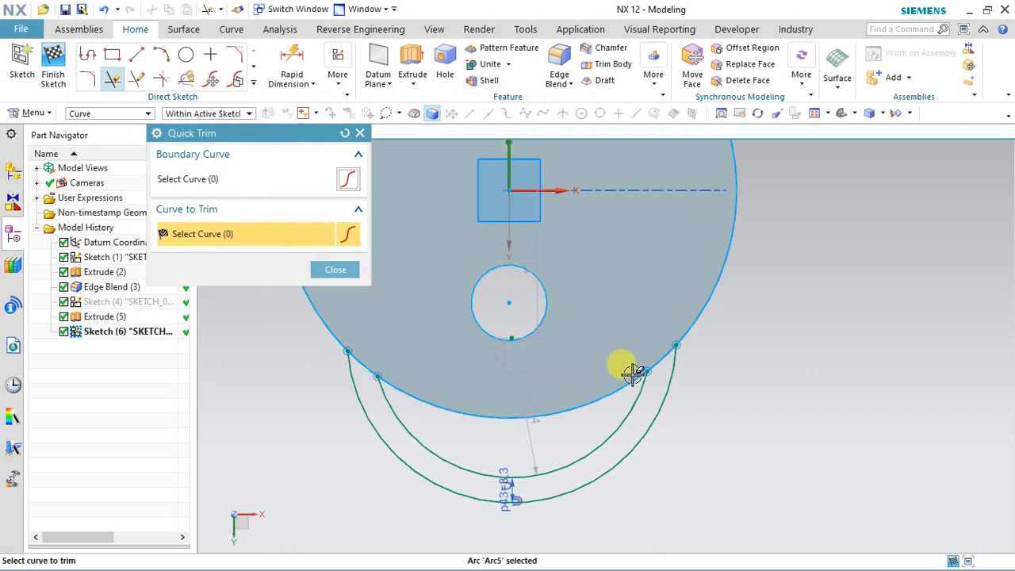
scroll(524, 422, up, 2)
click(334, 271)
scroll(465, 336, down, 5)
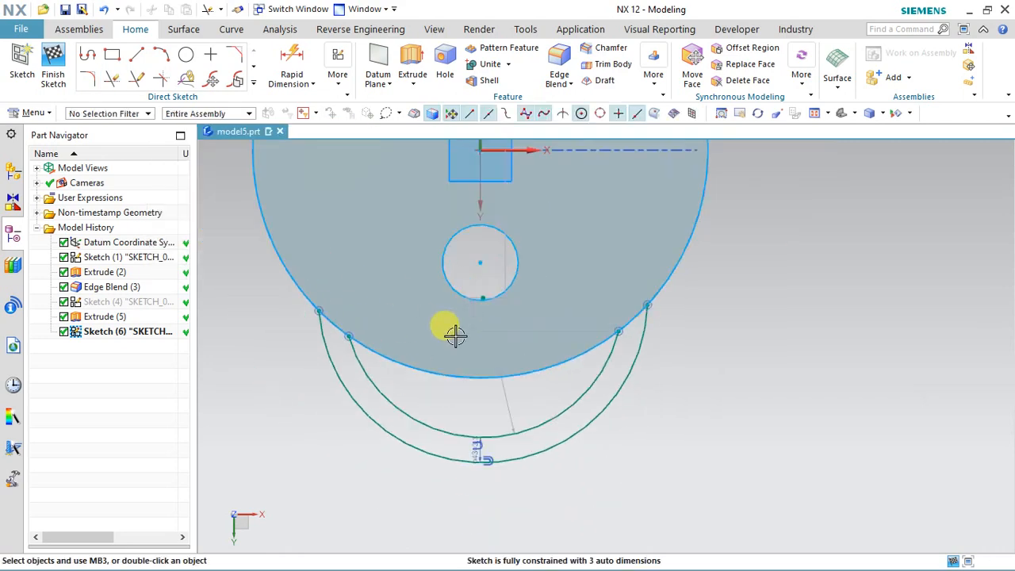
- Trim the projected outer circle down to the short segments joining the arc ends, and finish the sketch
click(54, 60)
mouse_move(509, 363)
middle_down()
mouse_move(423, 346)
mouse_move(423, 284)
middle_up()
double_click(422, 284)
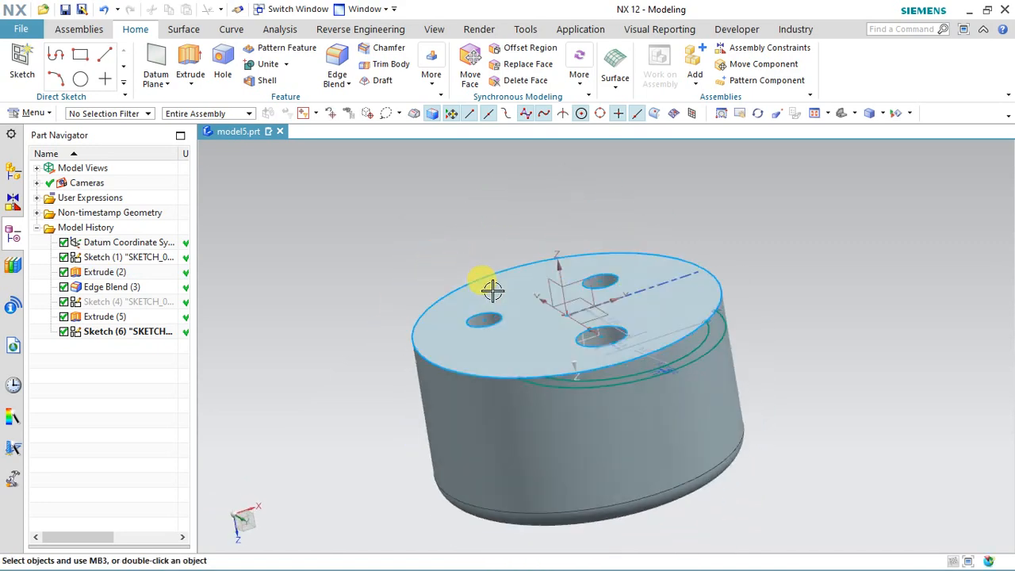
click(119, 83)
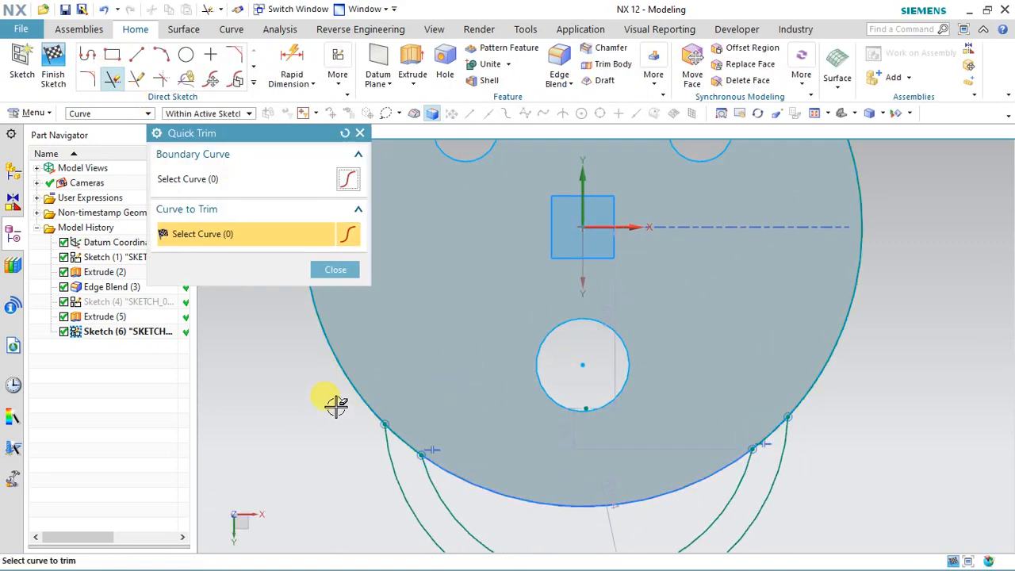
click(43, 62)
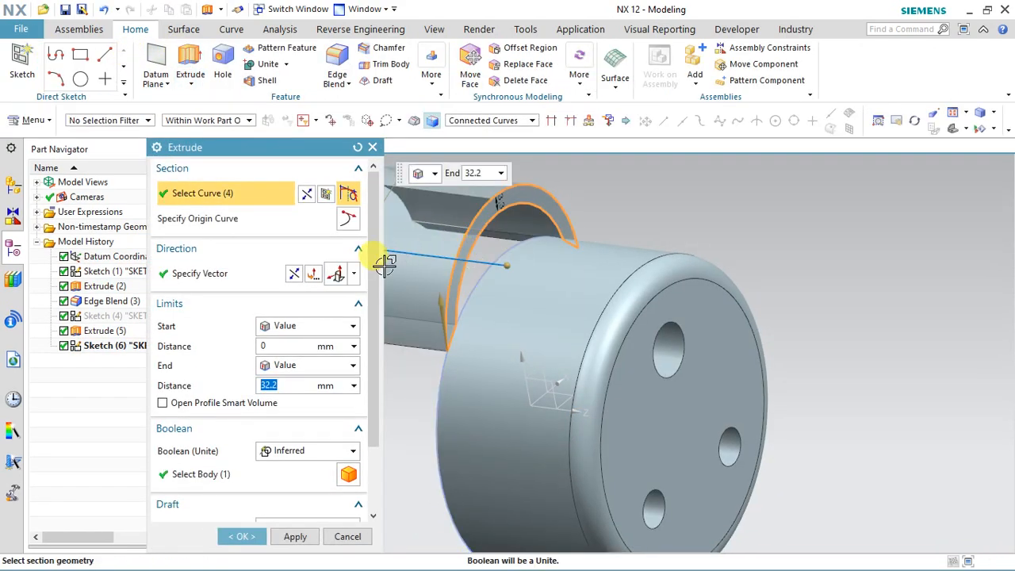
- Extrude the closed loop profile 5 mm in the reversed direction, alongside the cylinder, with the inferred Boolean
click(295, 274)
double_click(289, 385)
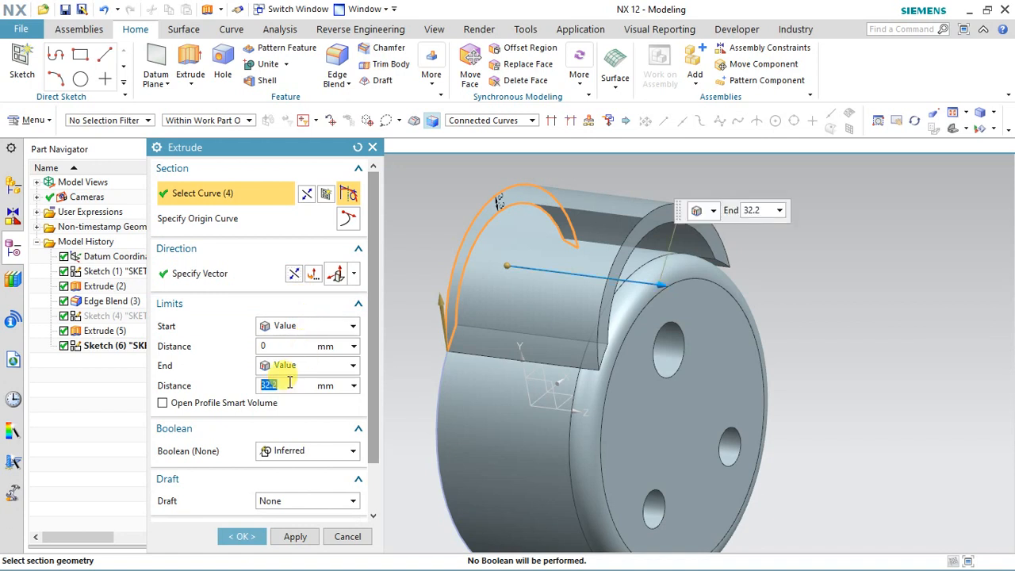
text(2)
key(Return)
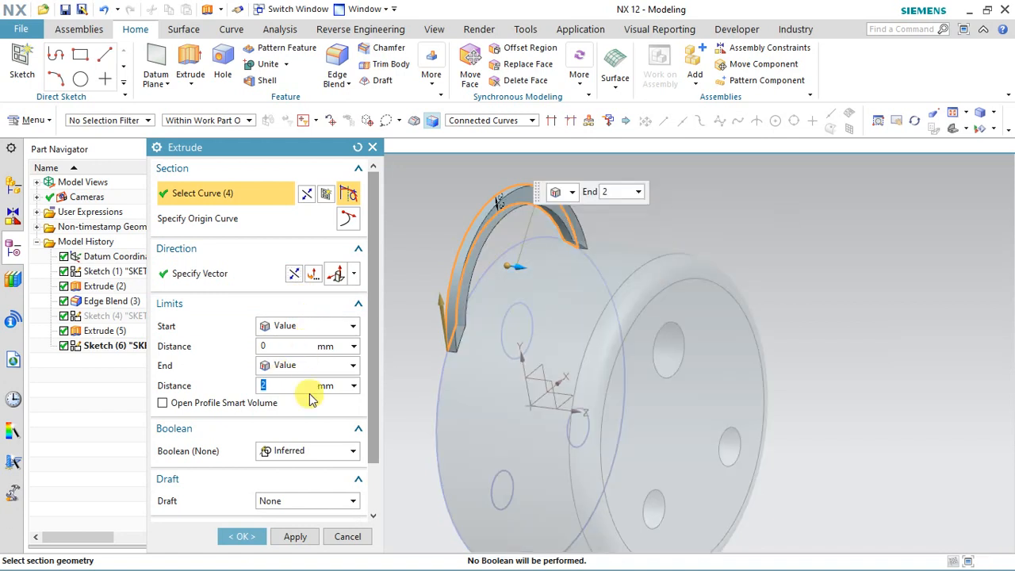
key(Return)
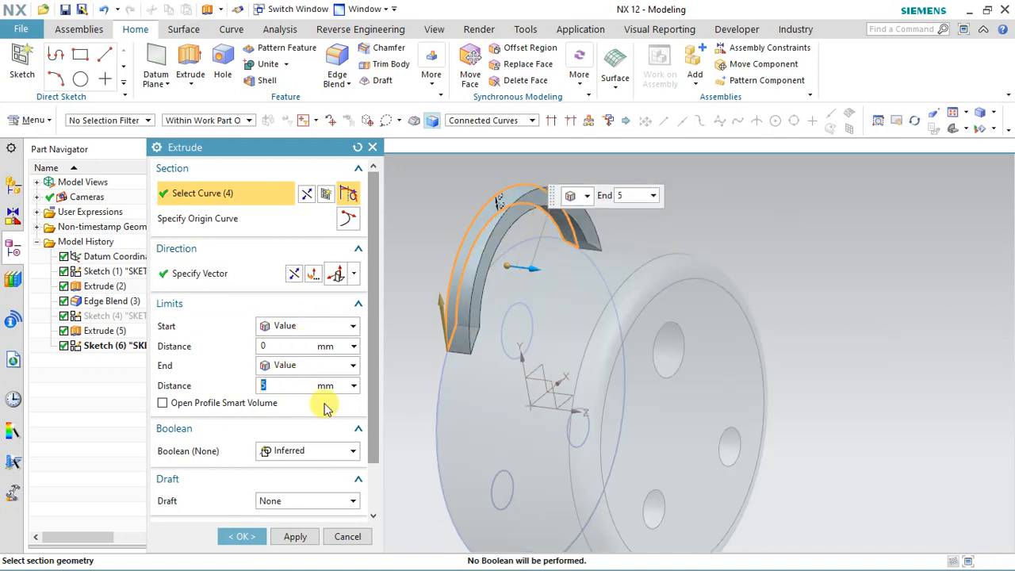
click(242, 536)
- Hide the first sketch, containing the cylinder's outer base circle
mouse_move(242, 525)
middle_down()
mouse_move(392, 437)
mouse_move(385, 465)
mouse_move(378, 314)
mouse_move(365, 362)
mouse_move(421, 336)
middle_up()
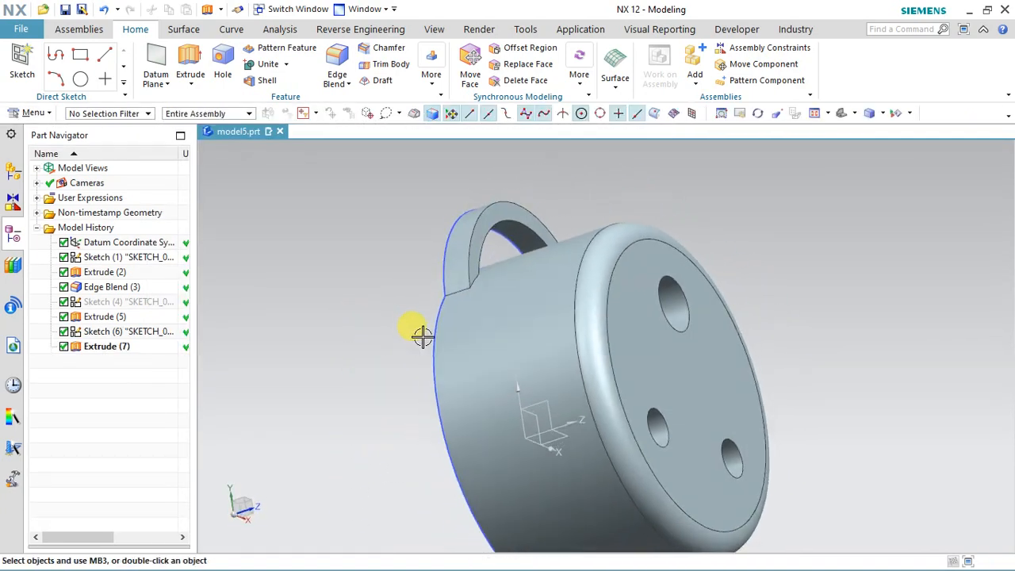
right_click(432, 323)
click(468, 35)
middle_drag(440, 301, 426, 282)
- Start a sketch on the XZ datum plane and draw a vertical line from the cylinder's blended end to the origin
click(22, 63)
click(530, 357)
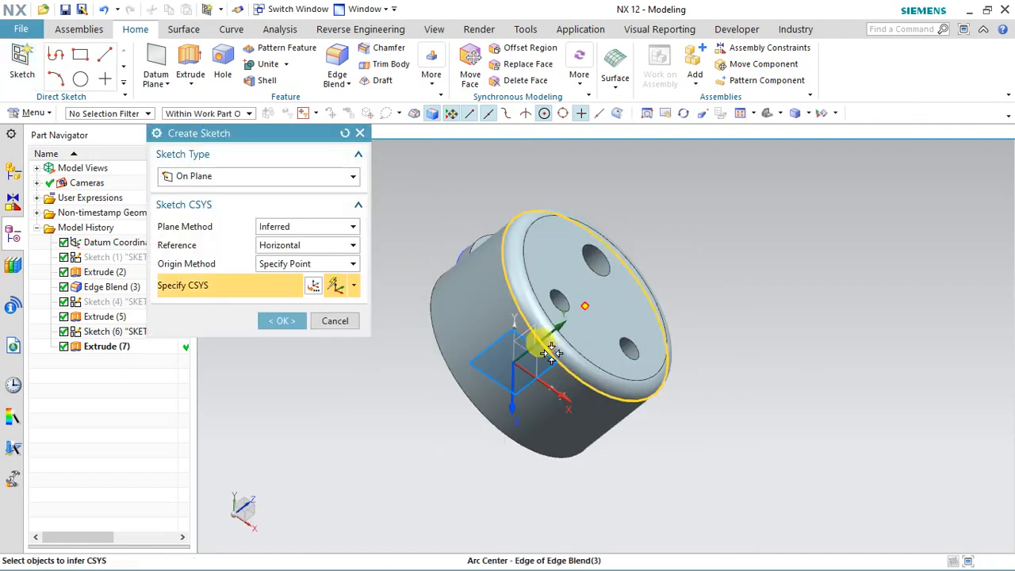
click(281, 321)
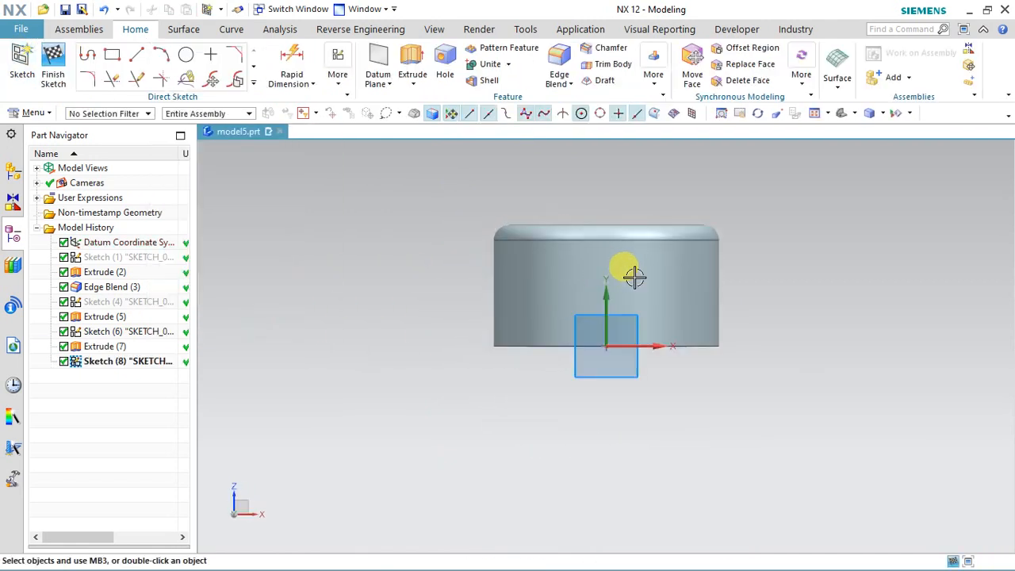
click(148, 60)
click(598, 211)
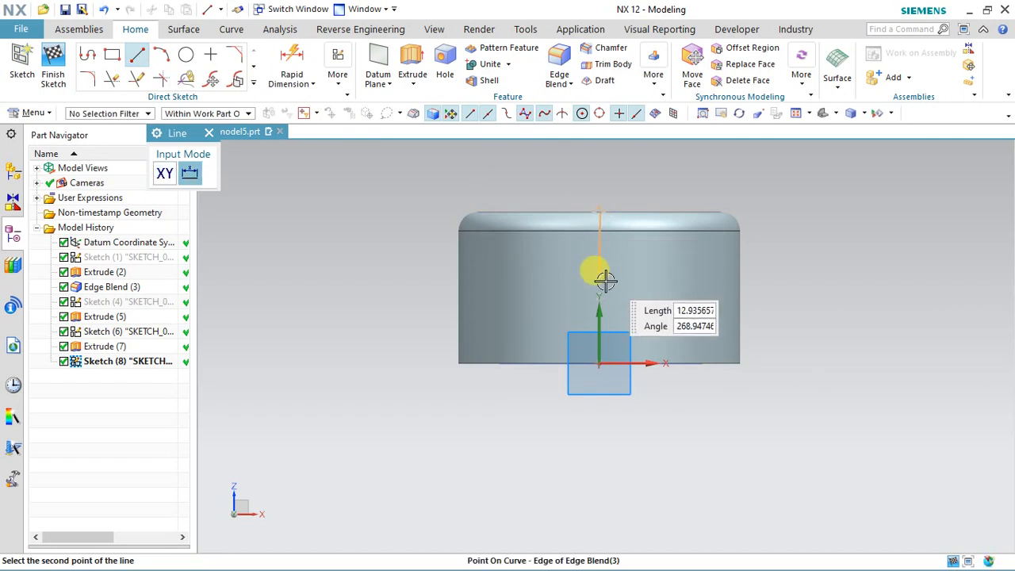
click(600, 363)
- Draw a 15 mm diameter circle centred on the vertical line's midpoint and finish the sketch
click(187, 53)
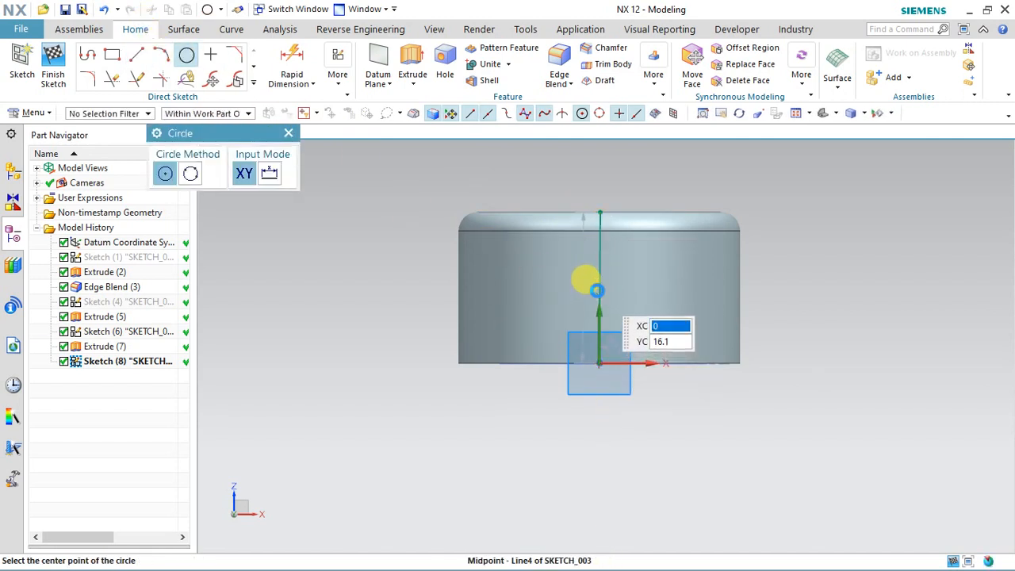
click(589, 290)
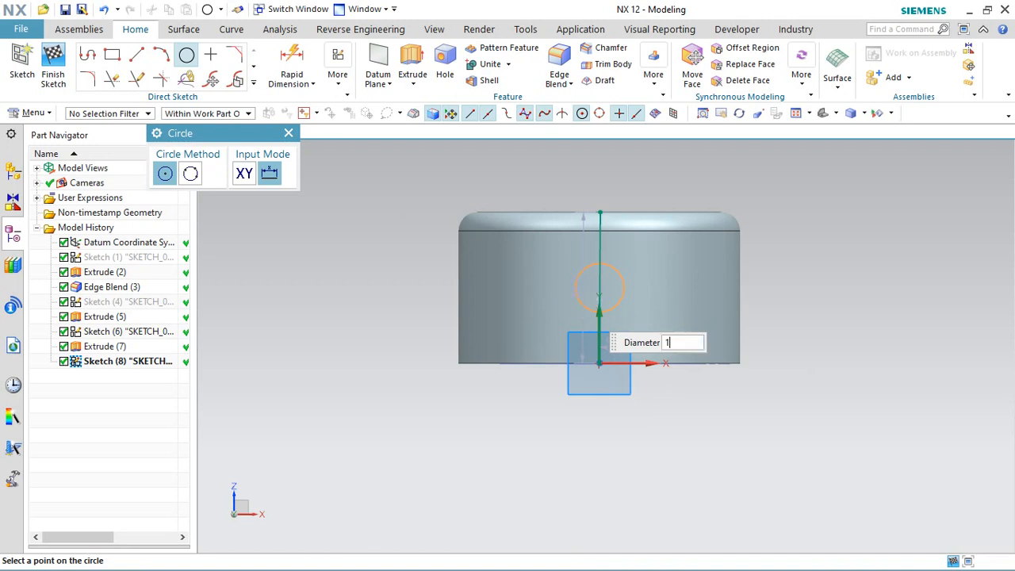
click(54, 75)
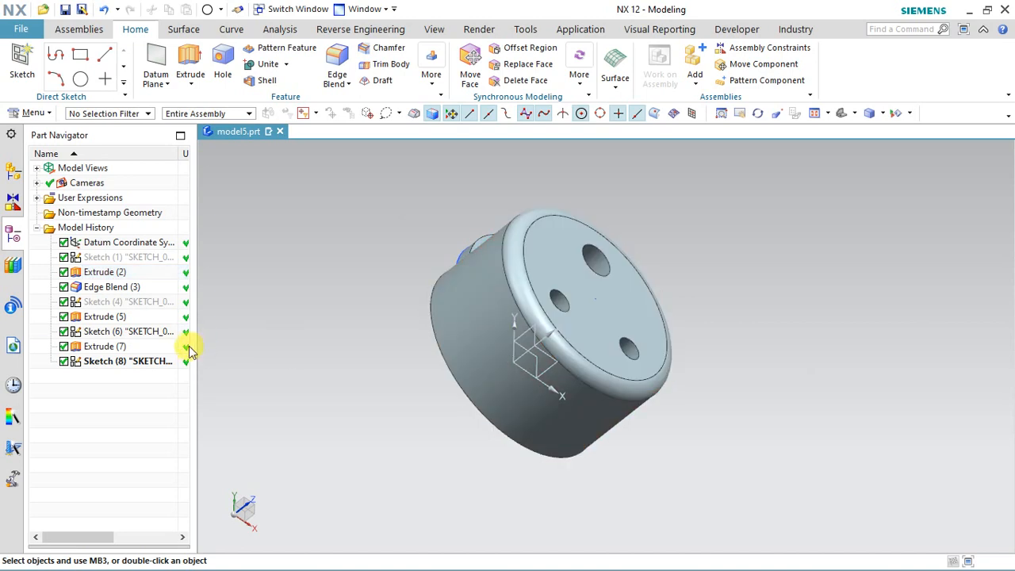
- Extrude the 15 mm circle 60 mm out through the cylinder's side opposite the loop
click(191, 60)
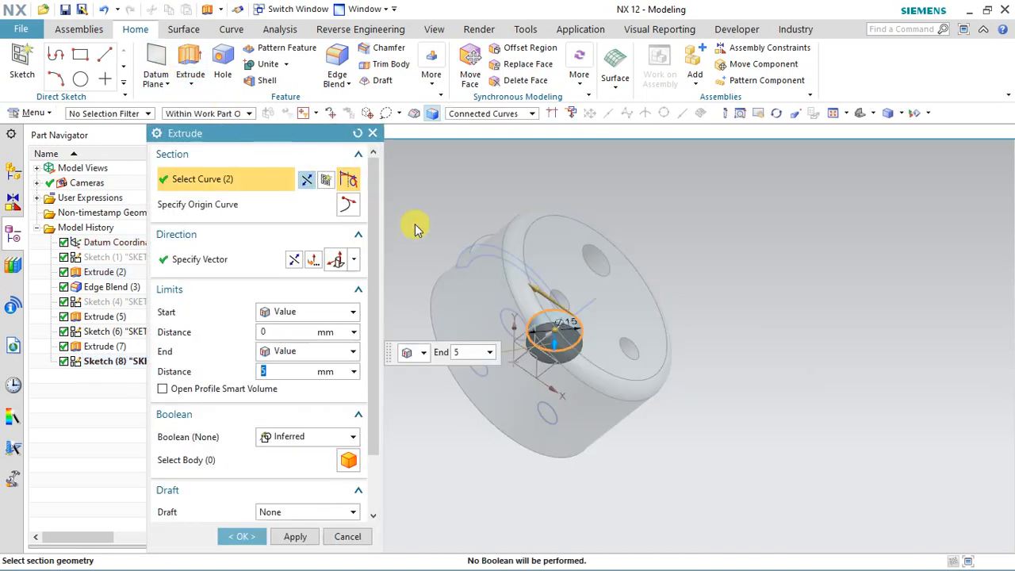
drag(558, 343, 575, 484)
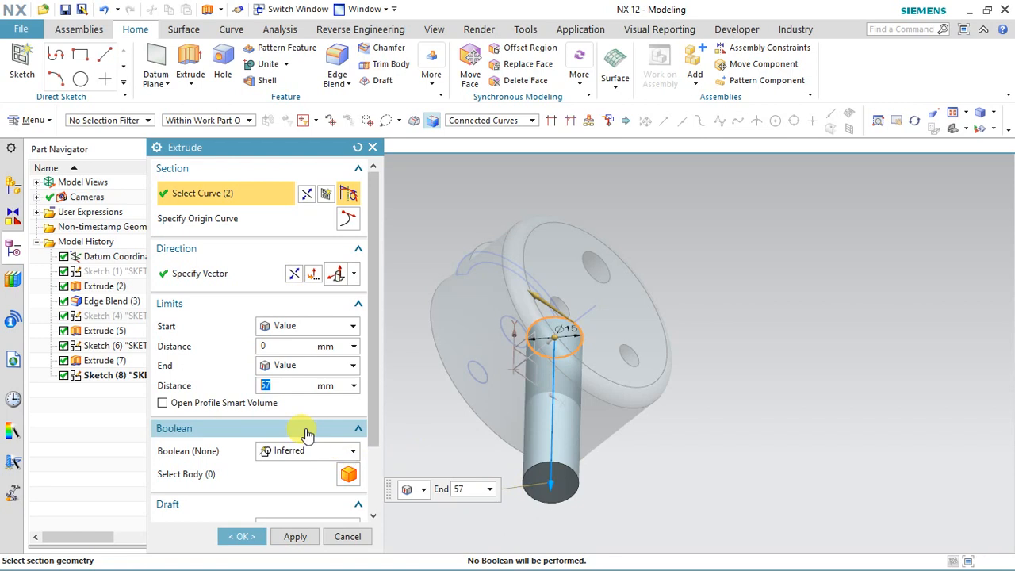
text(60)
key(Return)
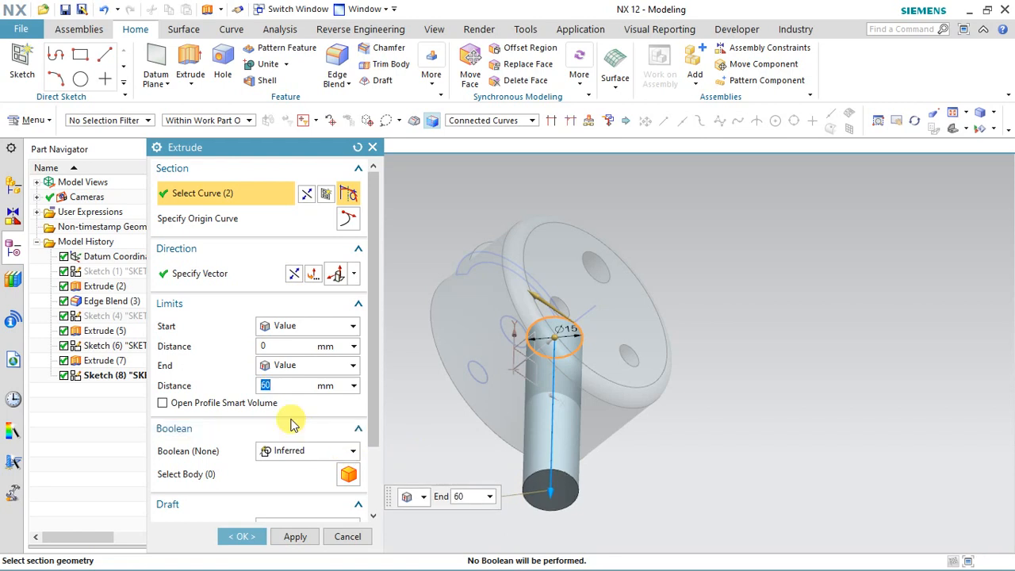
click(242, 536)
- Set the round rod's extrude end distance to 55 mm
middle_drag(235, 526, 551, 392)
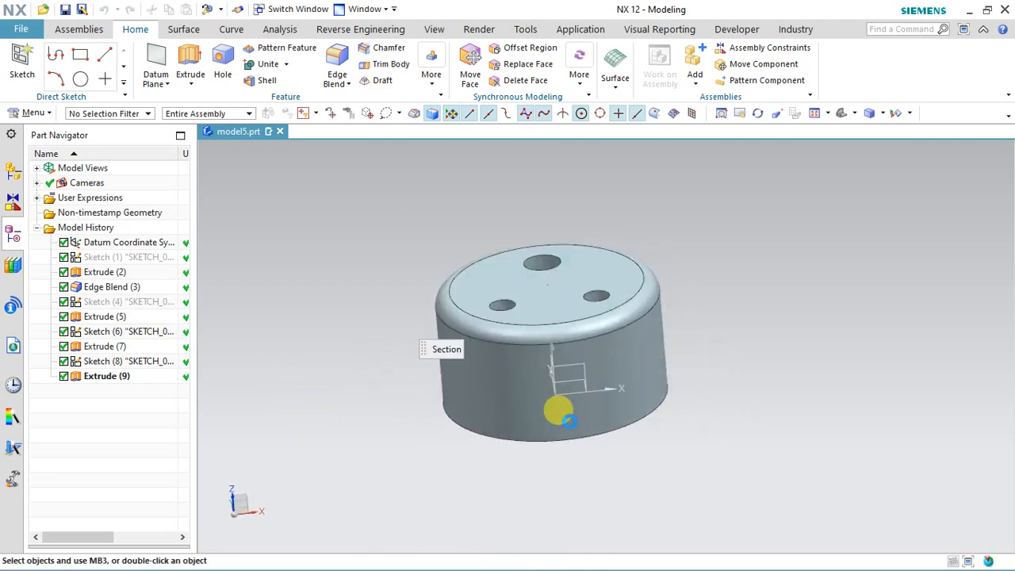
double_click(555, 410)
text(5)
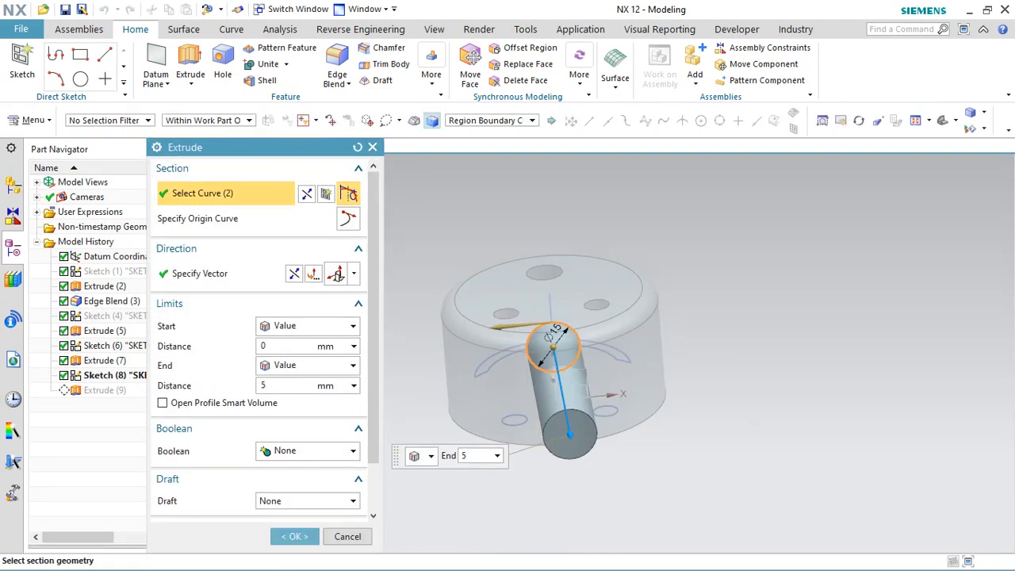
text(0)
key(Return)
middle_click(434, 408)
middle_drag(431, 408, 445, 359)
double_click(510, 423)
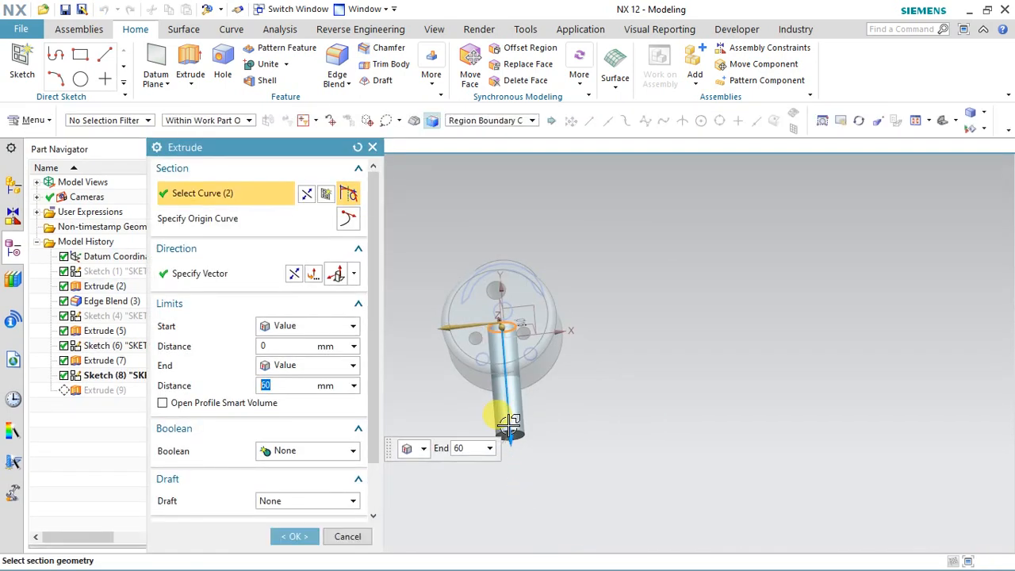
key(BackSpace)
text(10)
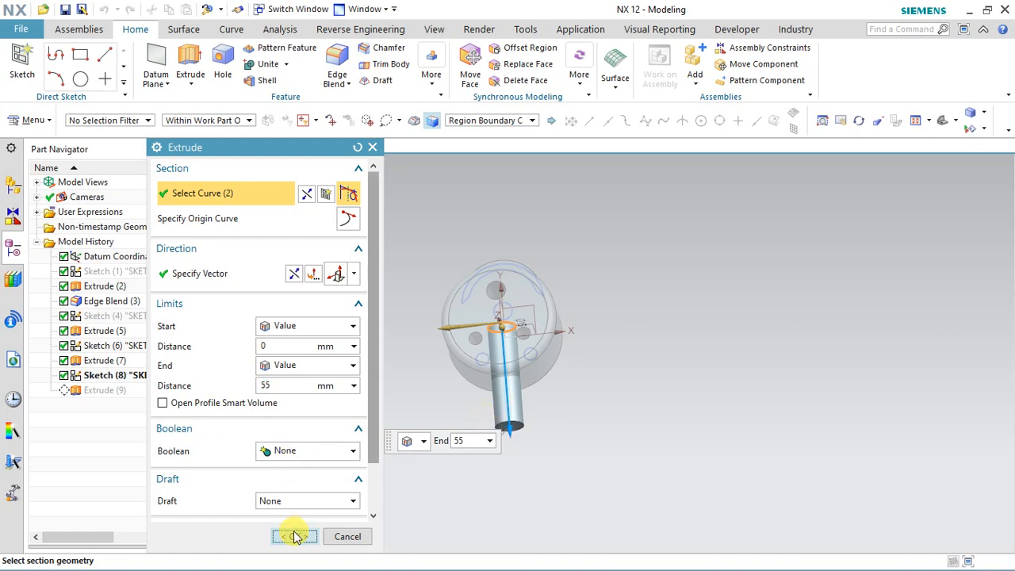
click(294, 536)
- Start a sketch on the plug's flat face with the three holes and draw a 2 mm vertical line upward from the rod's end midpoint
middle_drag(466, 399, 448, 382)
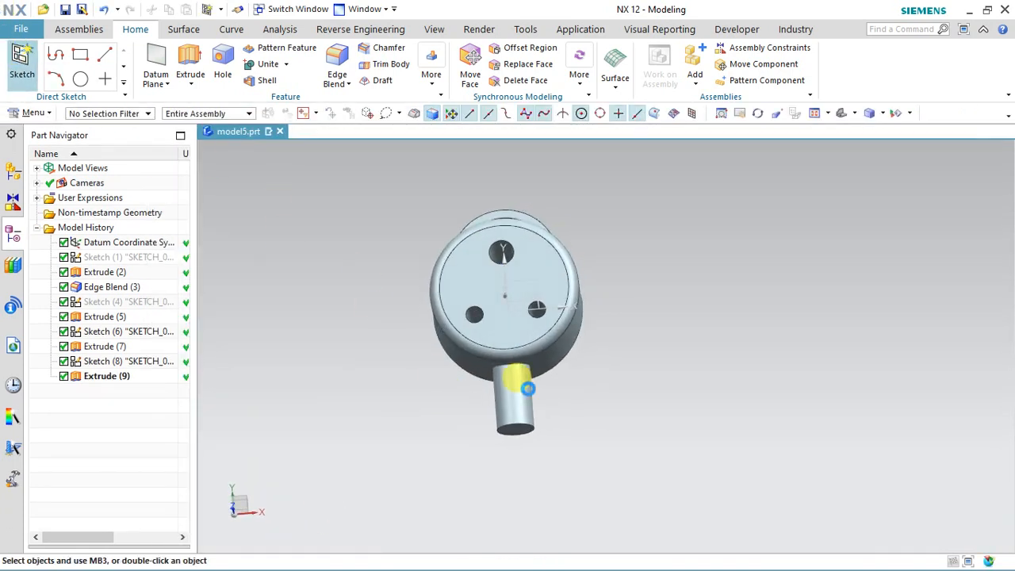
click(529, 282)
click(281, 320)
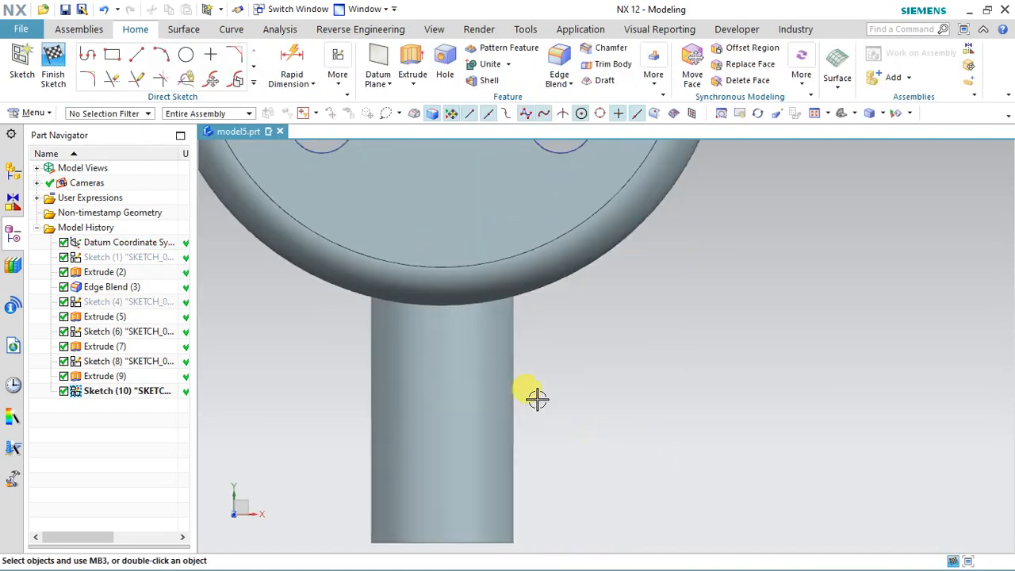
click(112, 55)
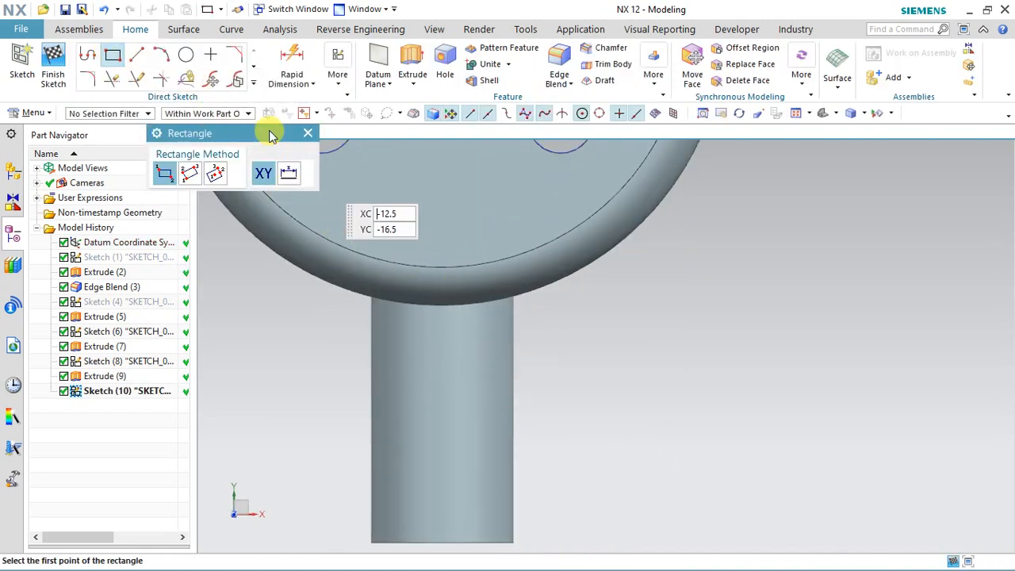
click(139, 57)
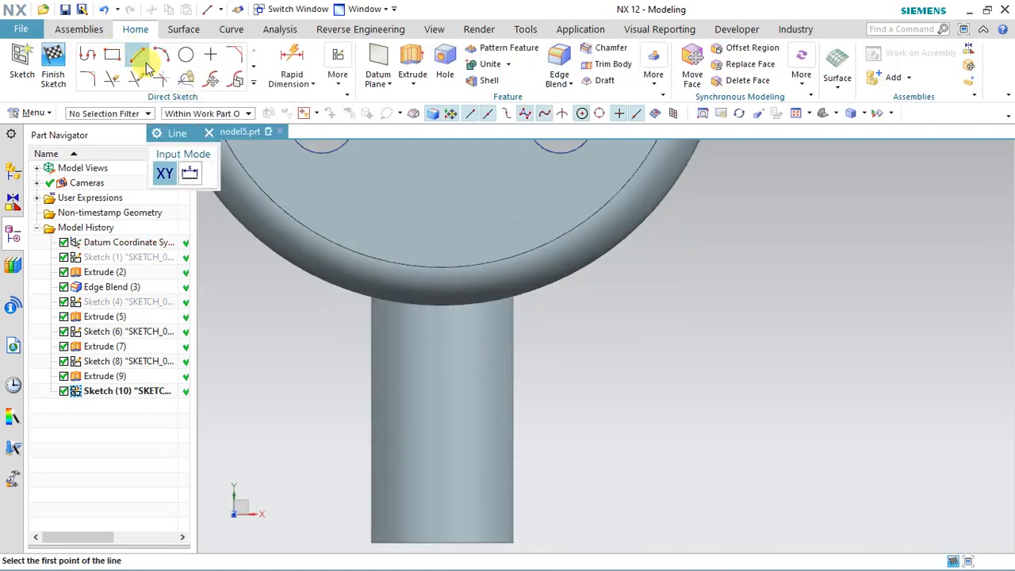
click(442, 542)
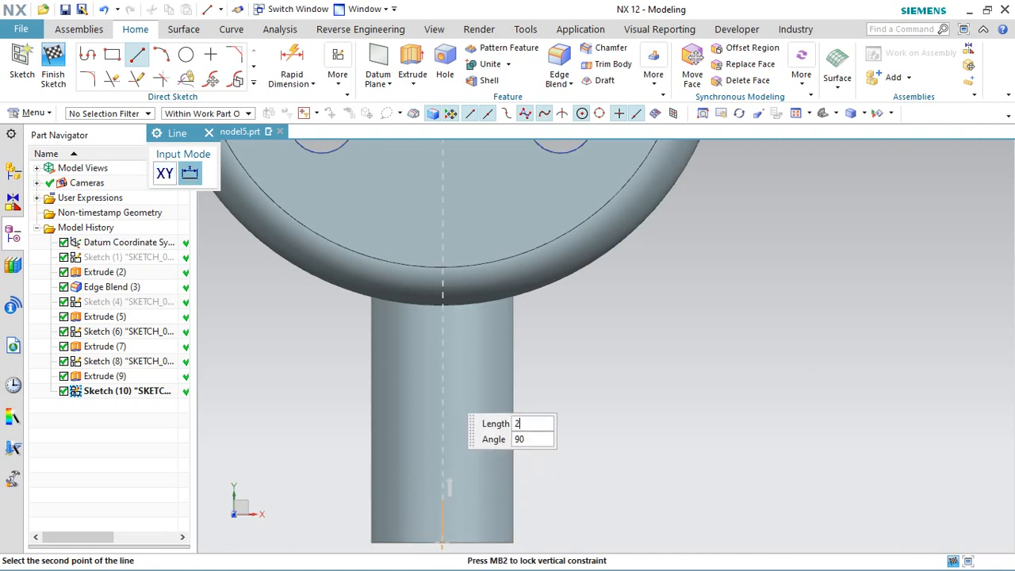
click(442, 500)
scroll(430, 516, up, 2)
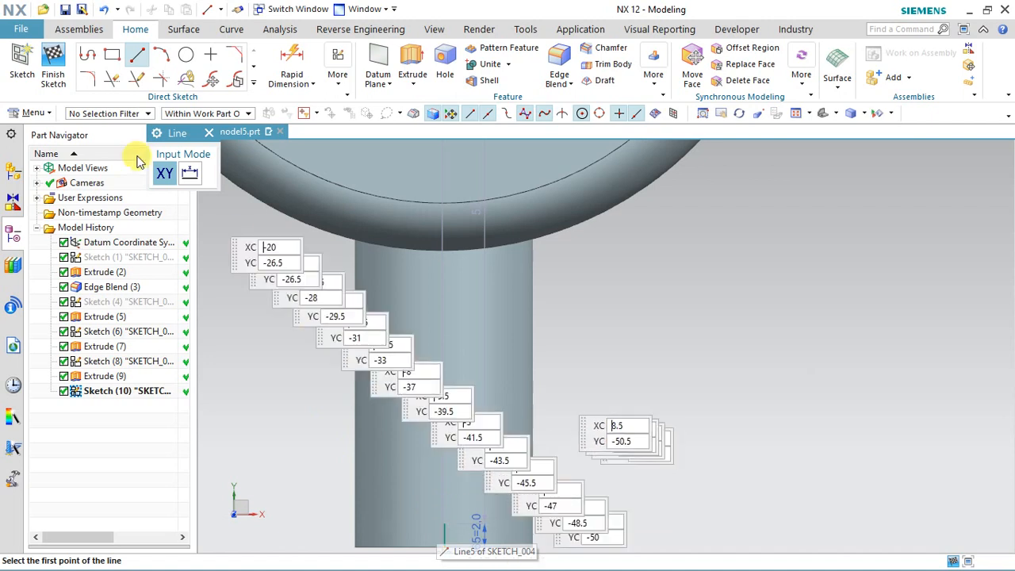
- Draw a horizontal rectangle about 20 mm wide and 2.5 mm high across the rod, with its lower edge level with the 2 mm line's upper end
click(115, 55)
click(579, 523)
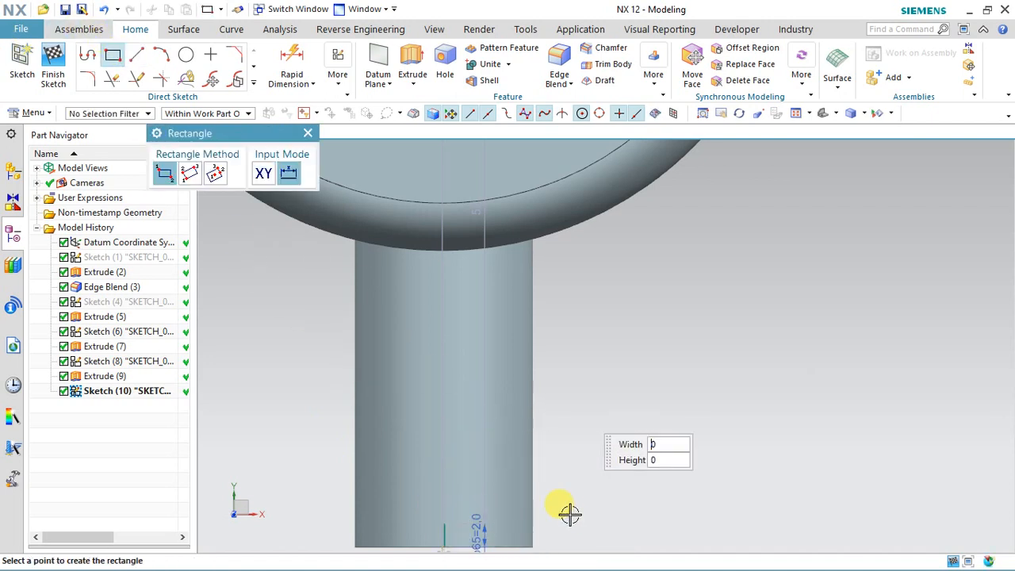
click(345, 496)
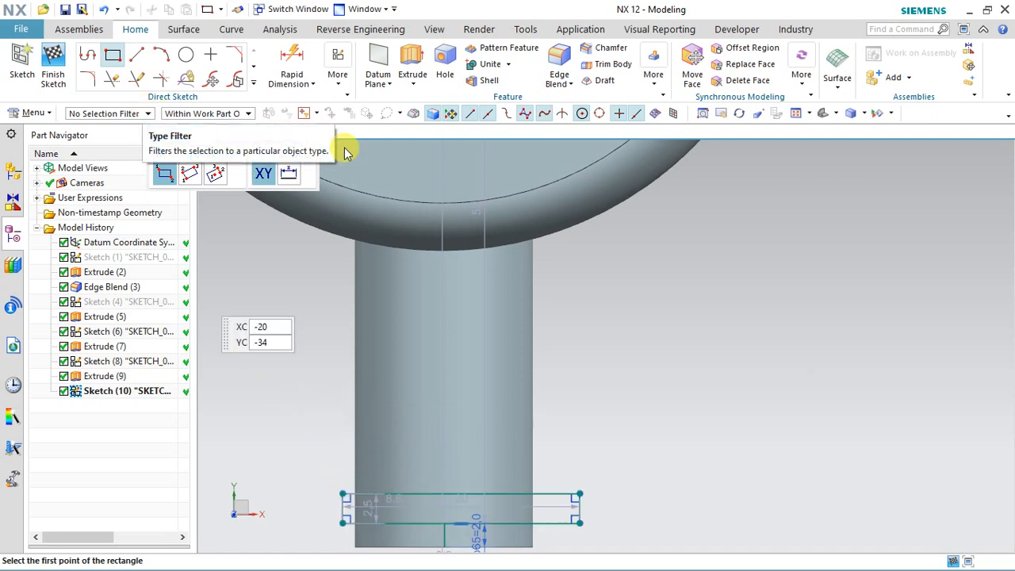
key(Escape)
- Draw a vertical centre line about 27 mm long from the rod's end midpoint up into the plug body
click(137, 54)
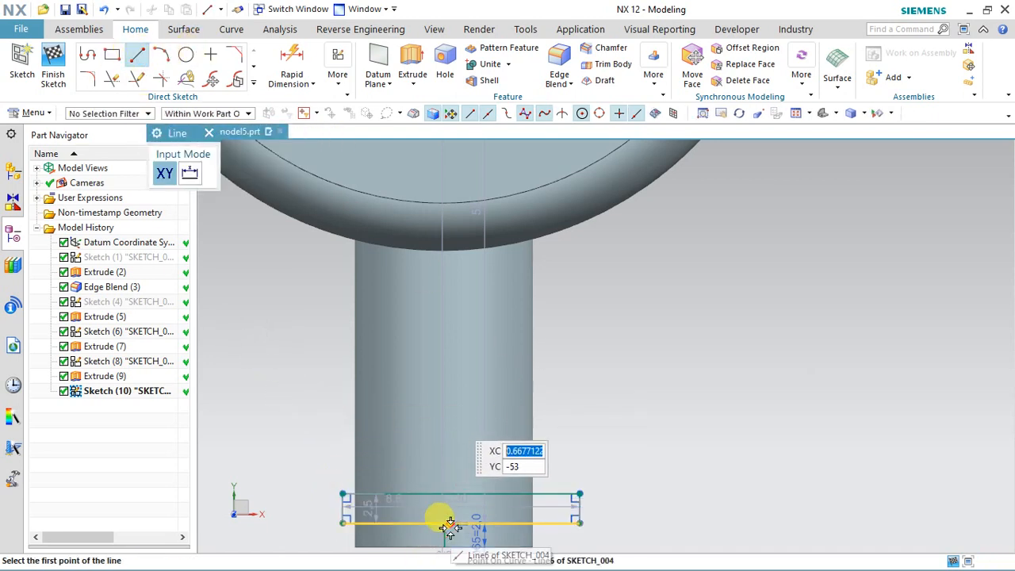
scroll(362, 245, up, 2)
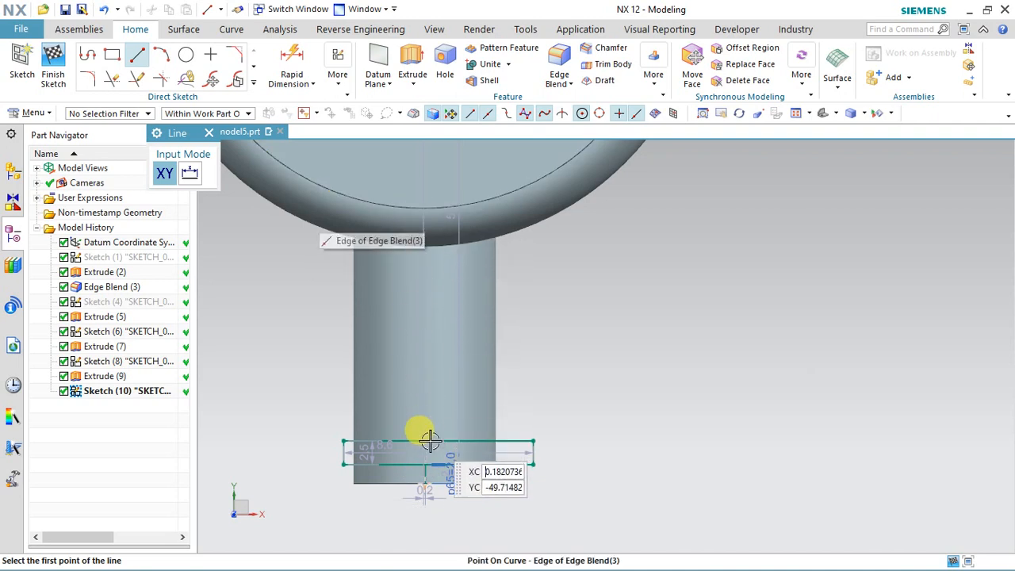
scroll(421, 476, down, 4)
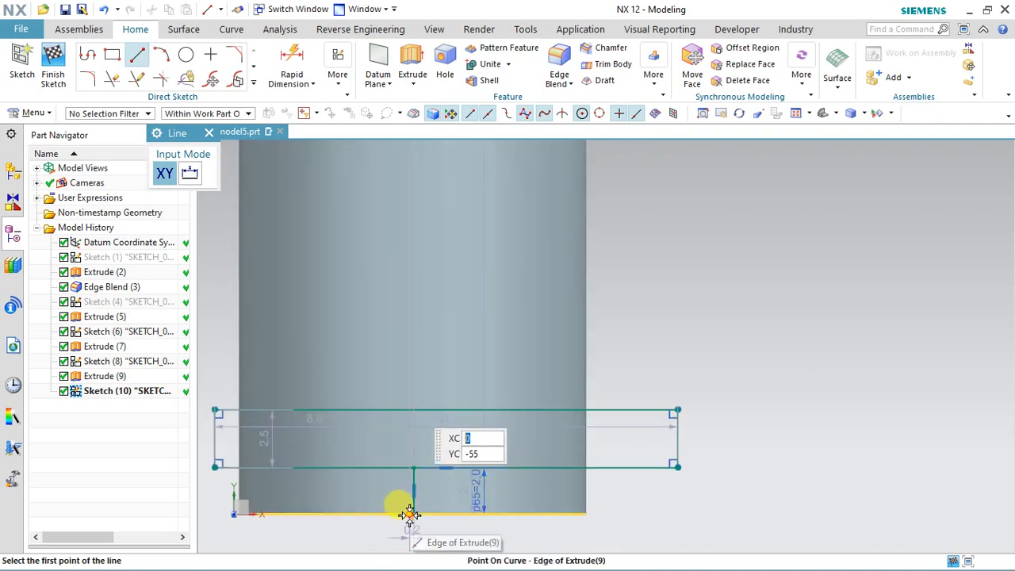
click(412, 514)
scroll(388, 399, up, 3)
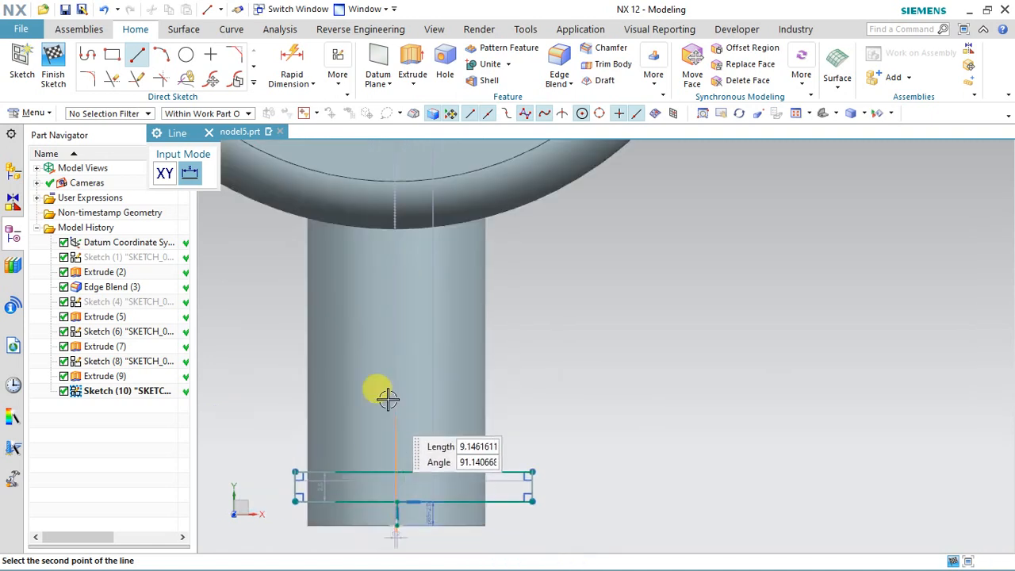
click(396, 204)
click(209, 132)
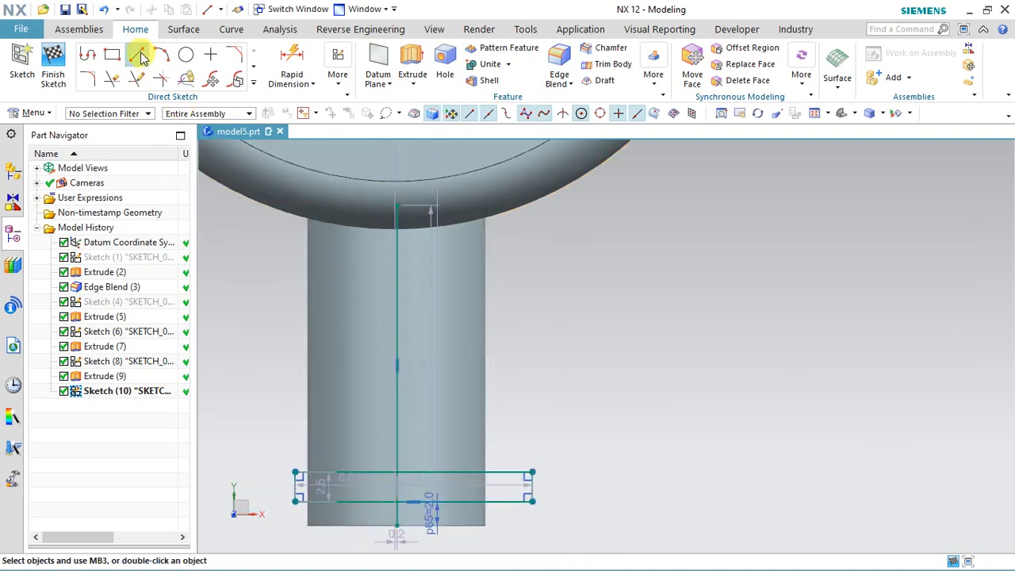
- Draw a 12 mm vertical line upward from the rectangle's upper-left corner
click(137, 54)
click(295, 474)
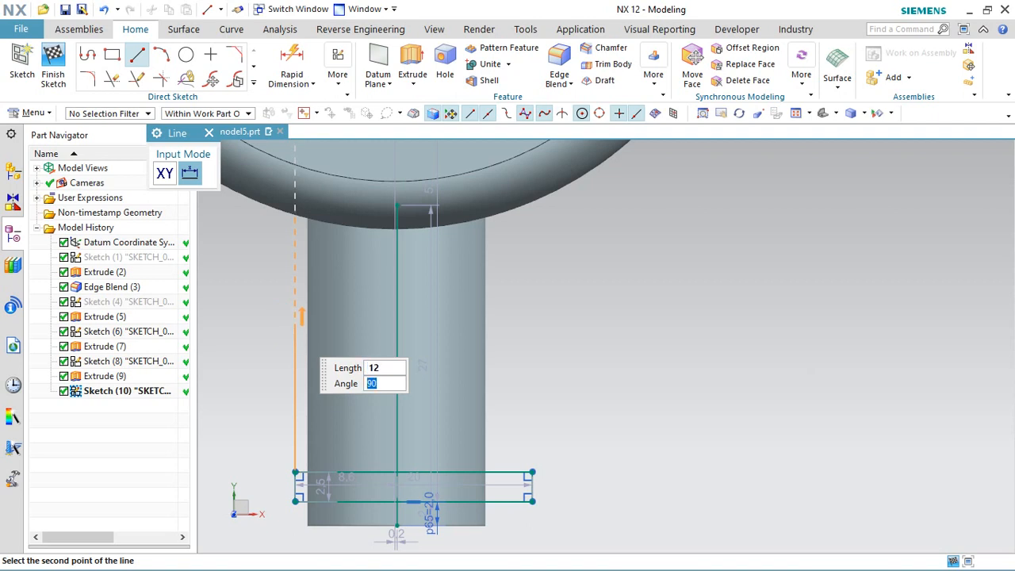
click(295, 330)
click(254, 82)
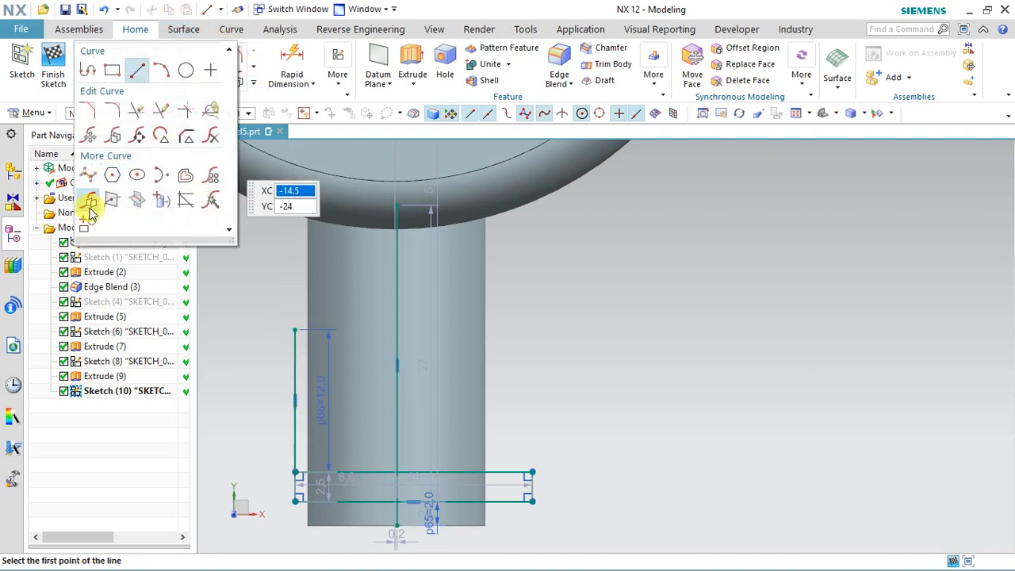
click(91, 203)
middle_click(270, 438)
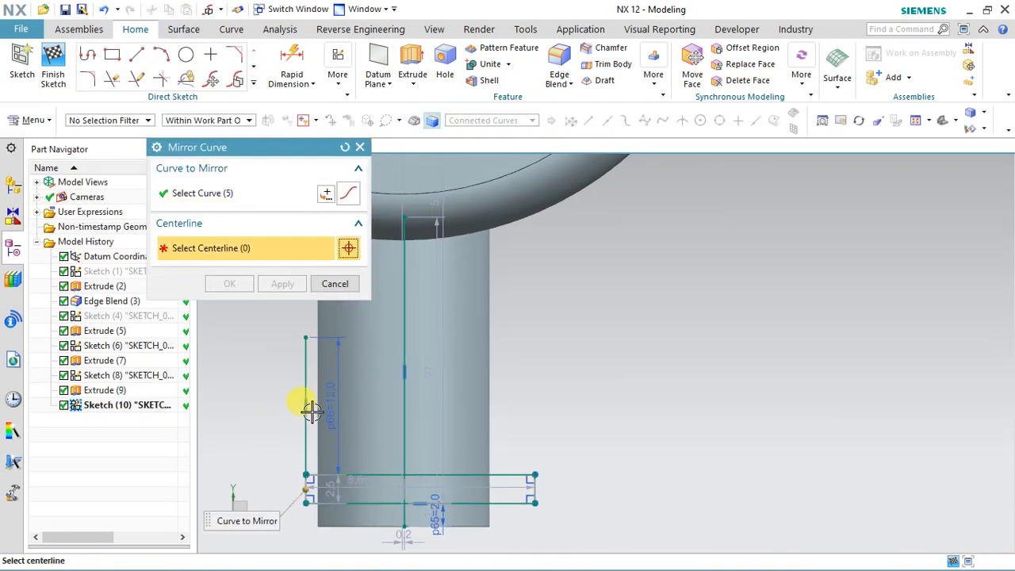
click(317, 281)
- Draw a horizontal line about 2.5 mm long inward from the midpoint of the 12 mm line
click(253, 82)
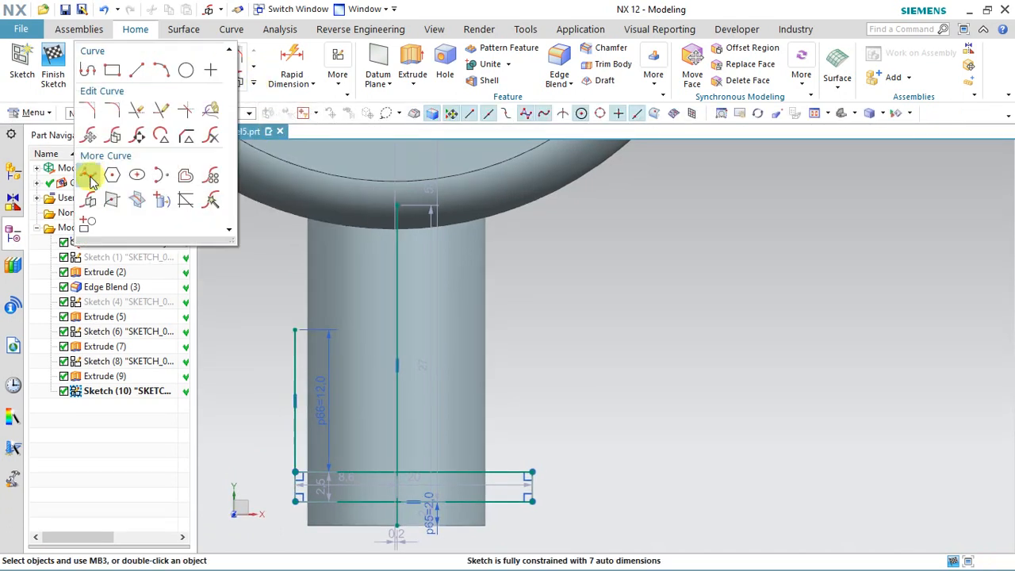
click(138, 73)
click(295, 401)
click(325, 400)
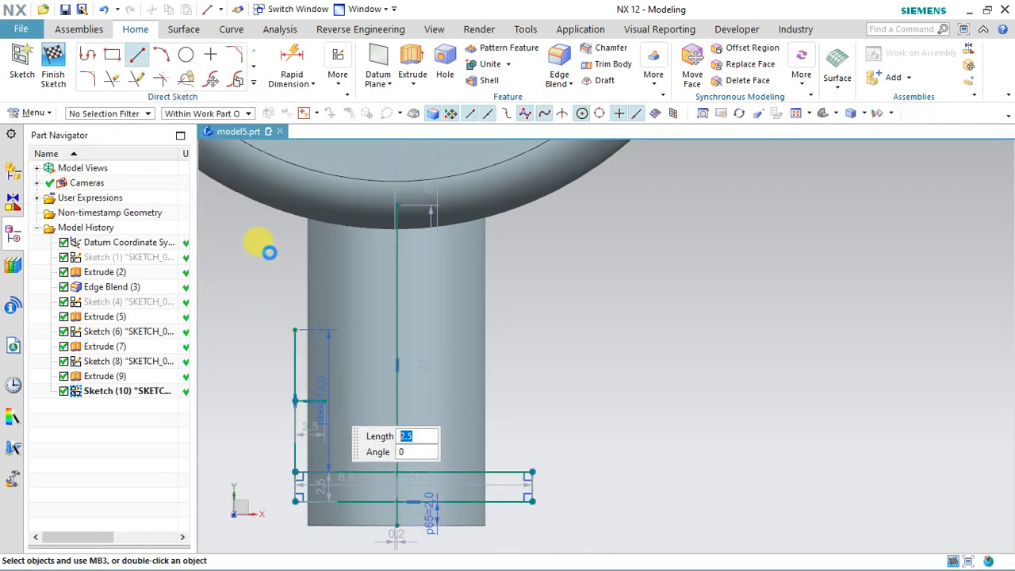
- Mirror the wide rectangle's connected curves across the short horizontal line at the 12 mm line's midpoint
click(253, 82)
click(105, 199)
click(362, 476)
middle_click(321, 417)
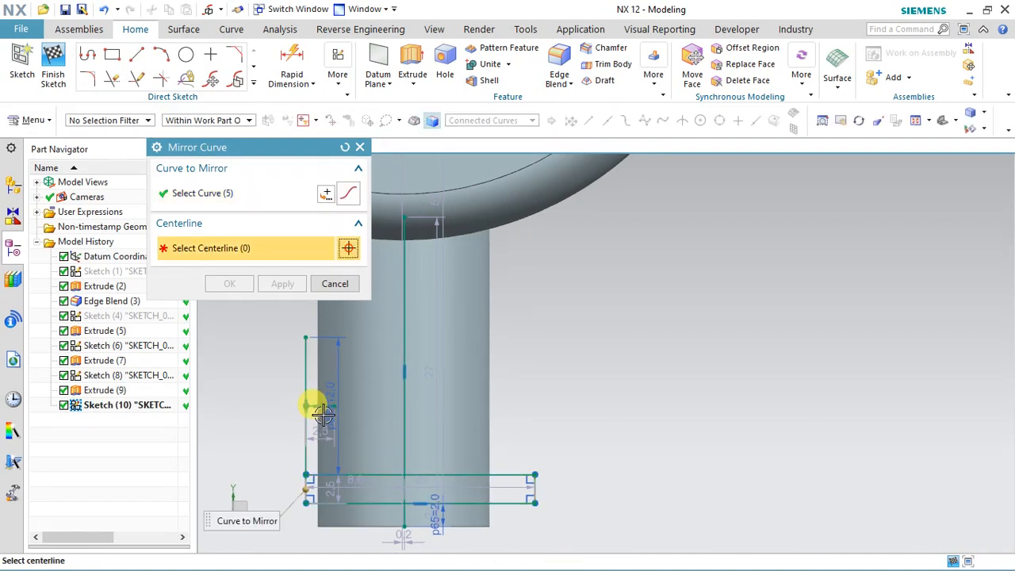
click(323, 415)
click(230, 283)
- Draw a short horizontal line from the vertical centre line toward the 12 mm line, midway between the two wide rectangles
click(112, 54)
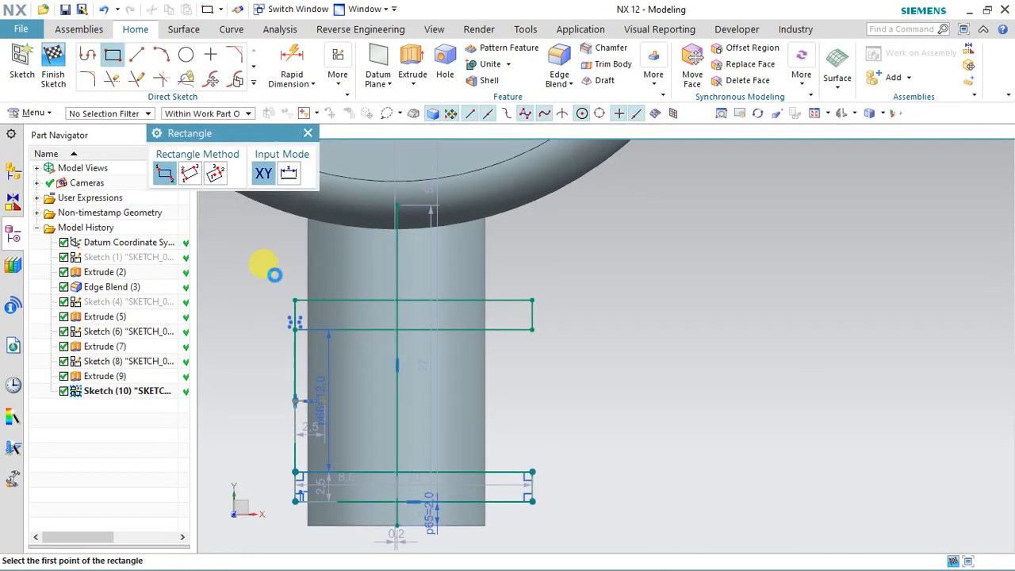
click(138, 54)
click(396, 397)
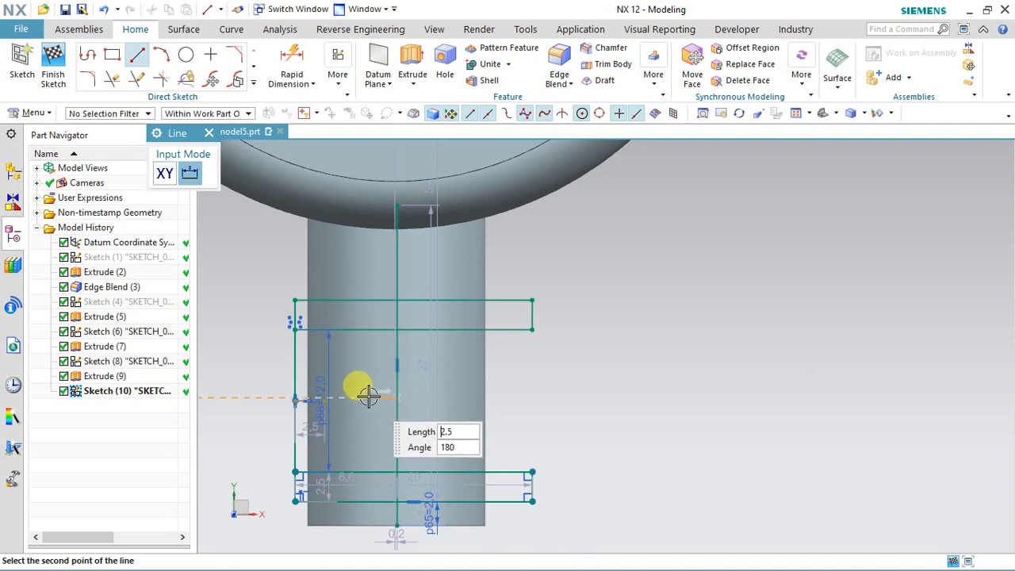
click(361, 398)
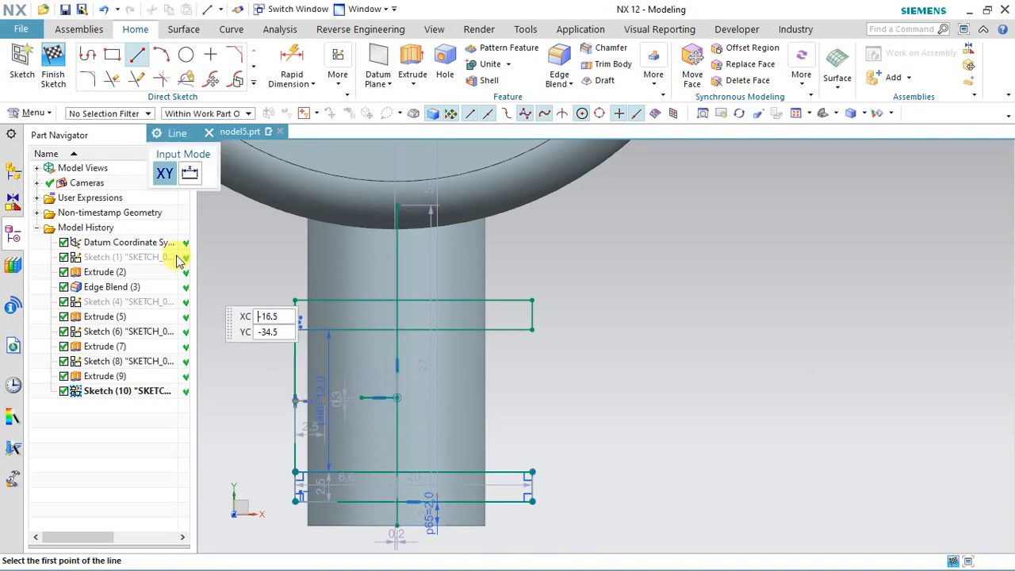
- Draw a from-centre rectangle about 6.2 mm wide and 2.5 mm high between the wide rectangles, ending at the short centre line's outer end
click(113, 53)
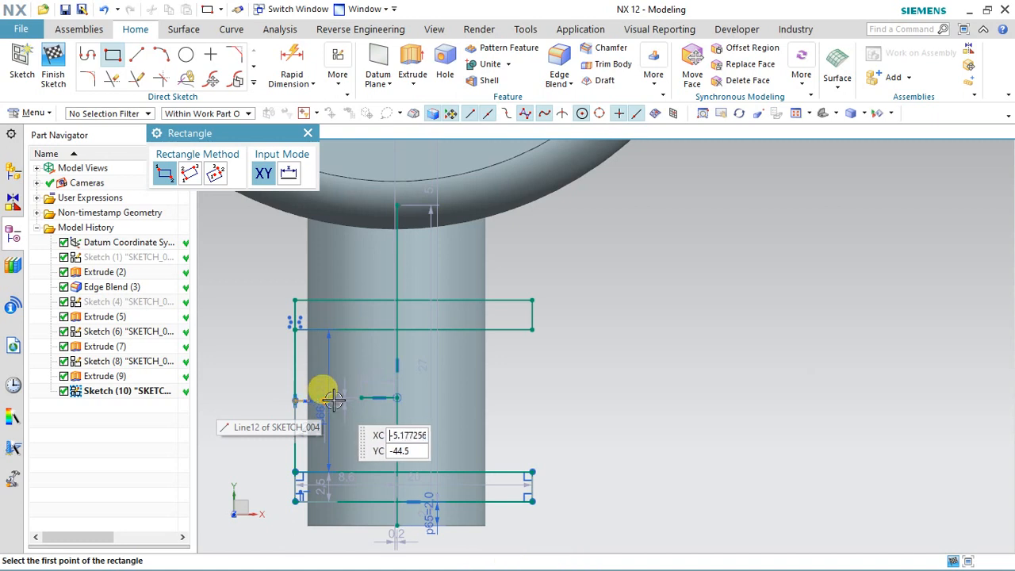
click(215, 173)
click(317, 398)
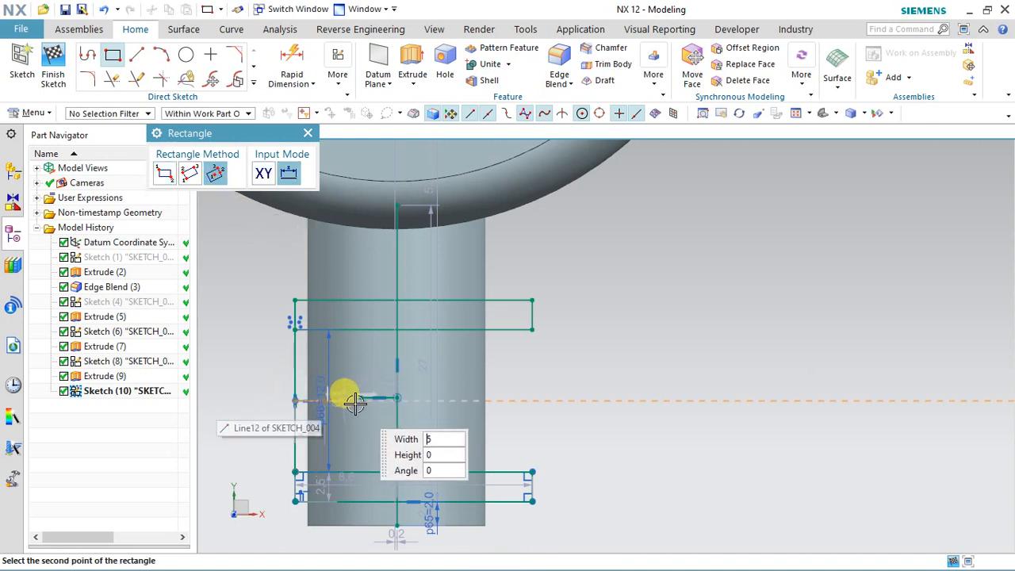
scroll(346, 392, up, 3)
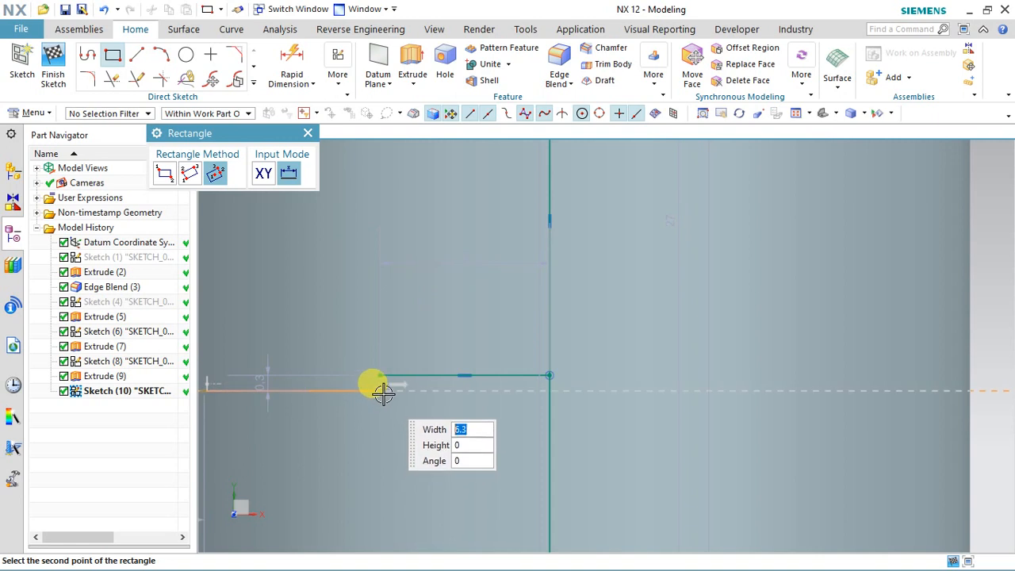
click(378, 394)
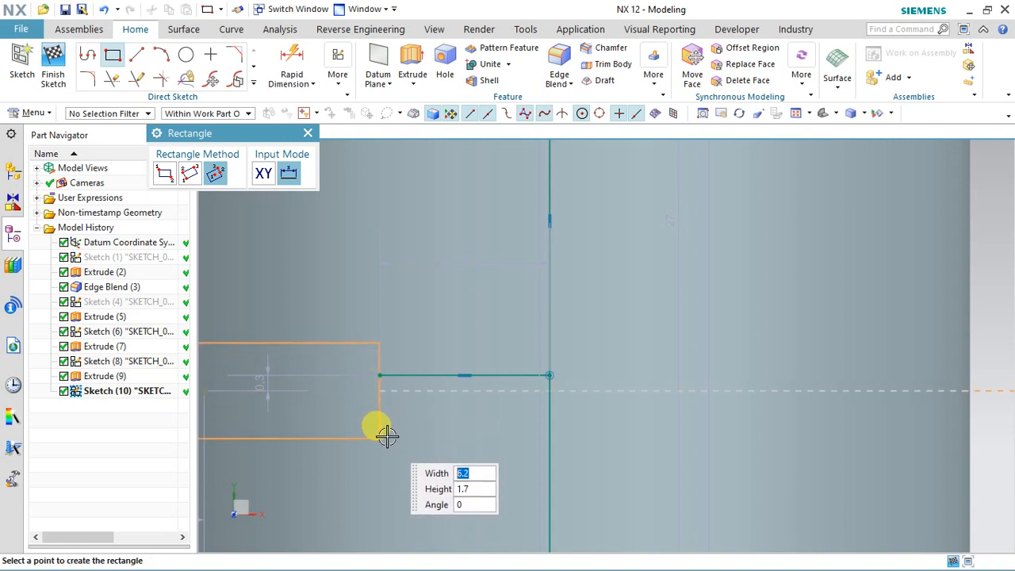
scroll(385, 432, down, 2)
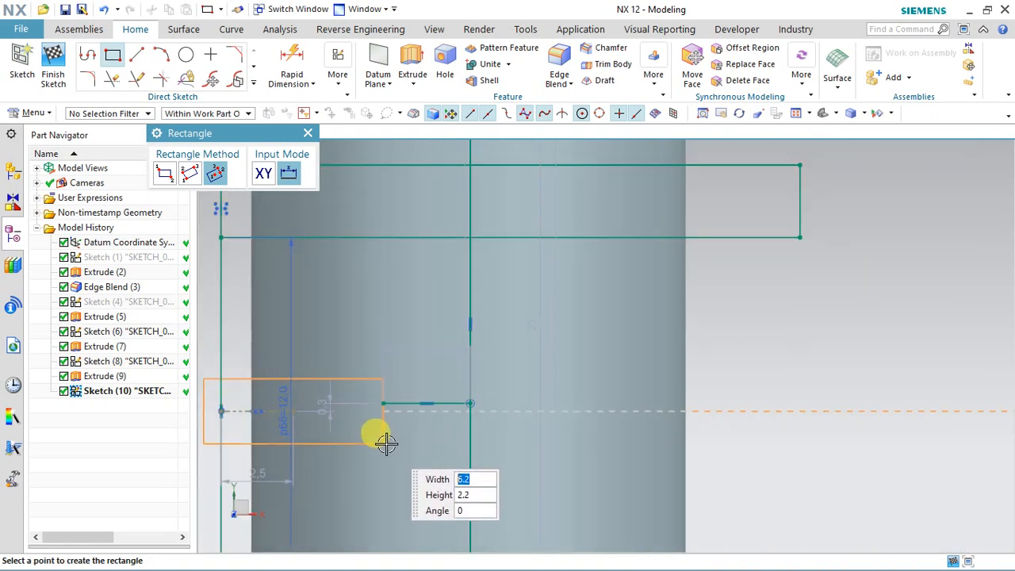
scroll(386, 444, down, 3)
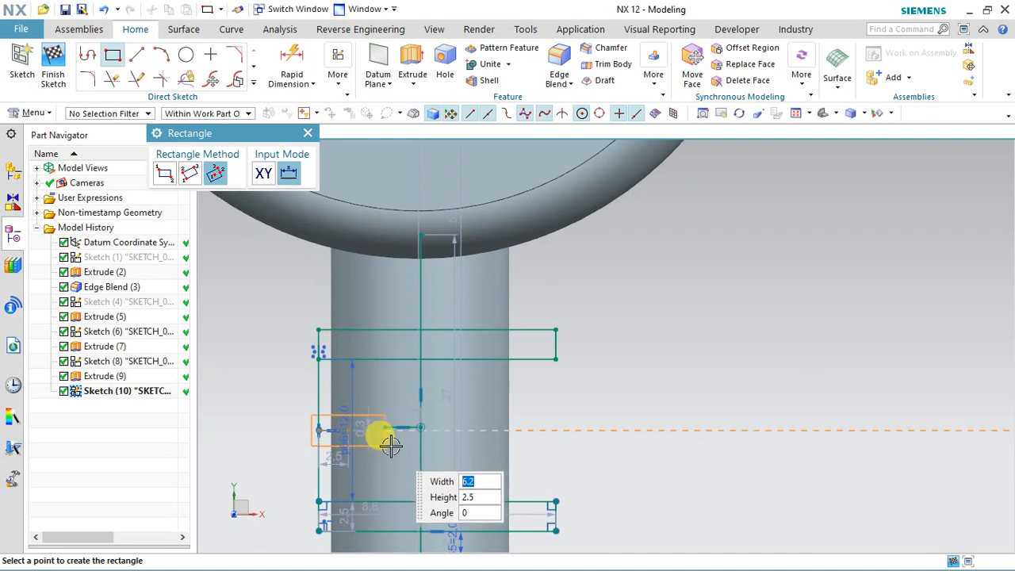
click(389, 446)
- Mirror the small rectangle across the vertical centre line to the rod's other side
click(253, 83)
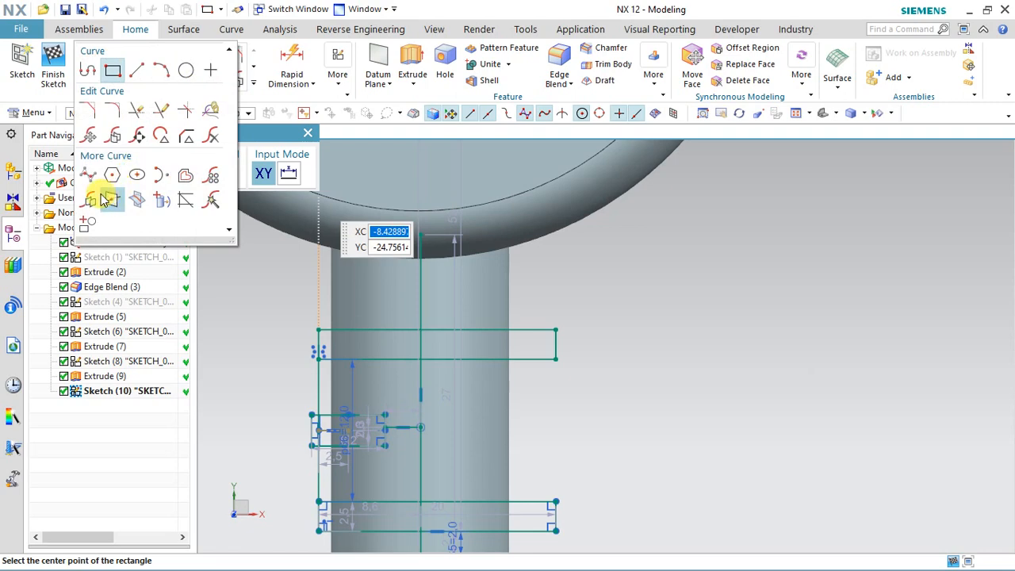
click(92, 201)
click(325, 412)
middle_click(377, 418)
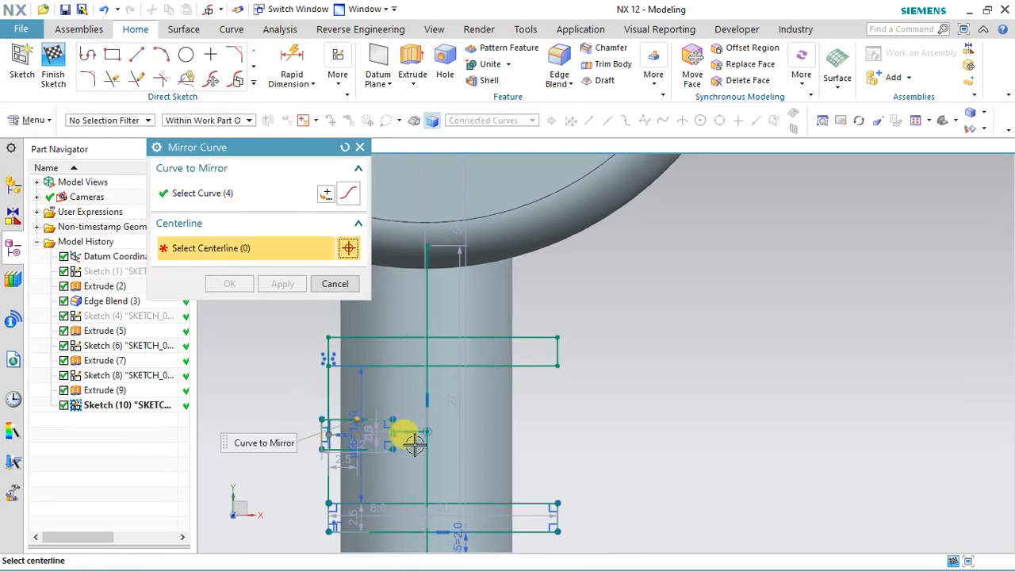
click(420, 425)
click(229, 283)
scroll(362, 249, down, 1)
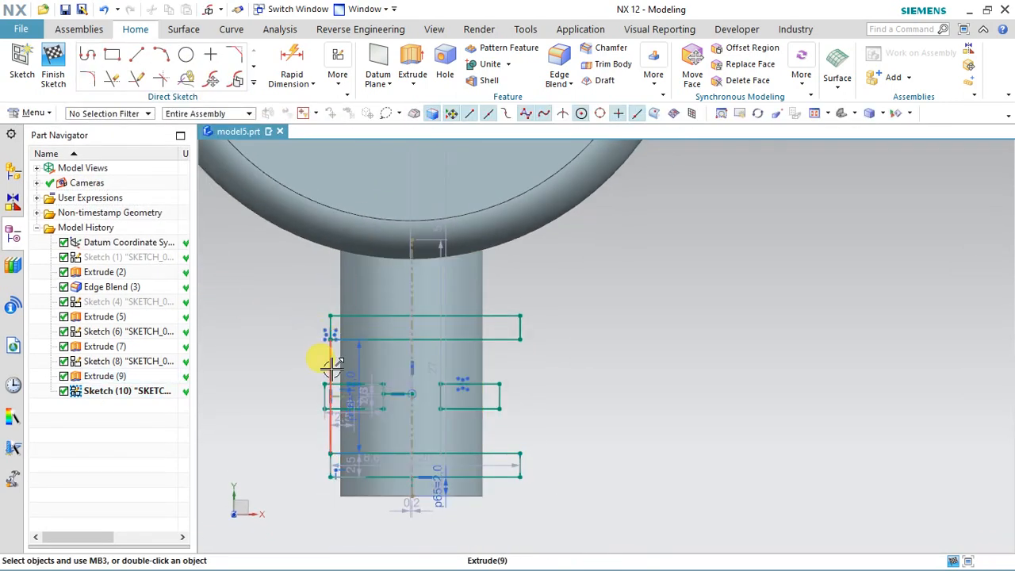
- Draw a 10 mm vertical line upward from the left small rectangle's upper outer corner
click(136, 53)
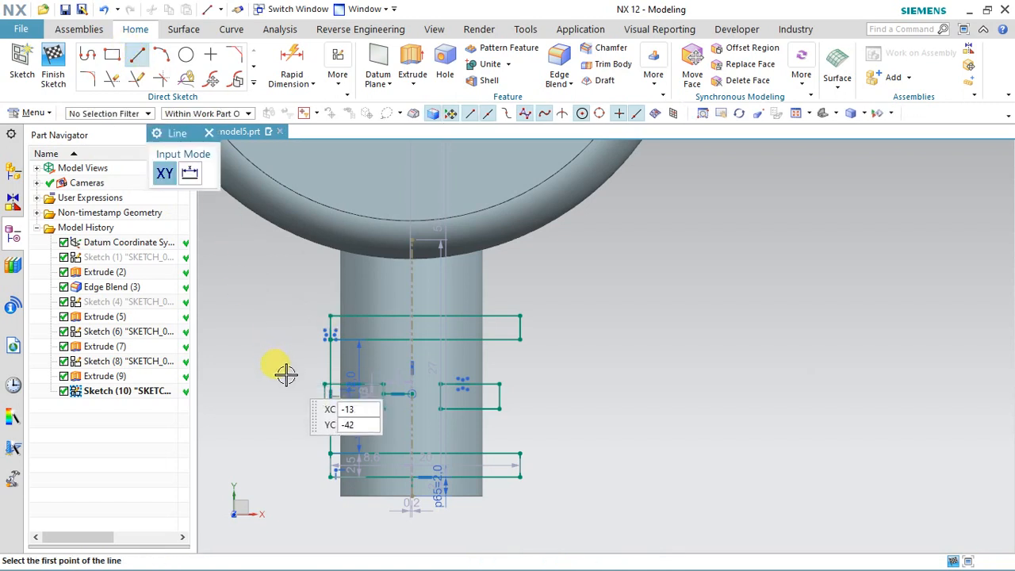
scroll(309, 383, up, 1)
click(324, 397)
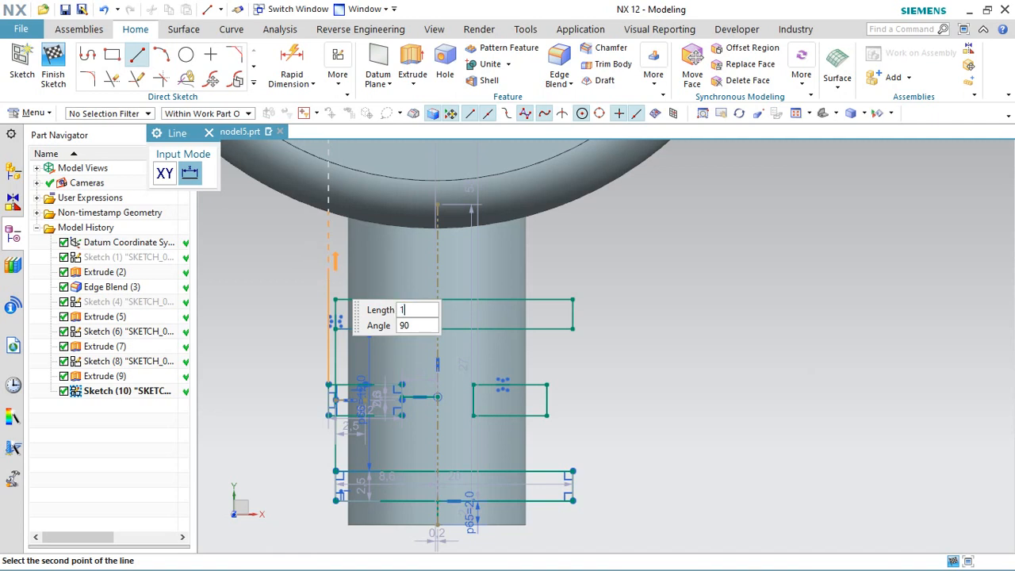
scroll(317, 324, up, 2)
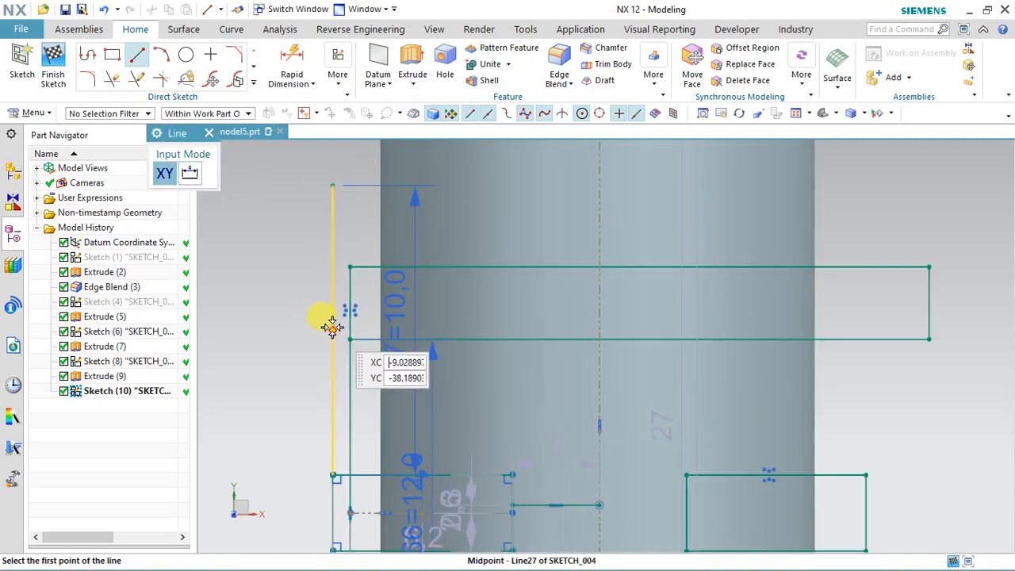
click(291, 320)
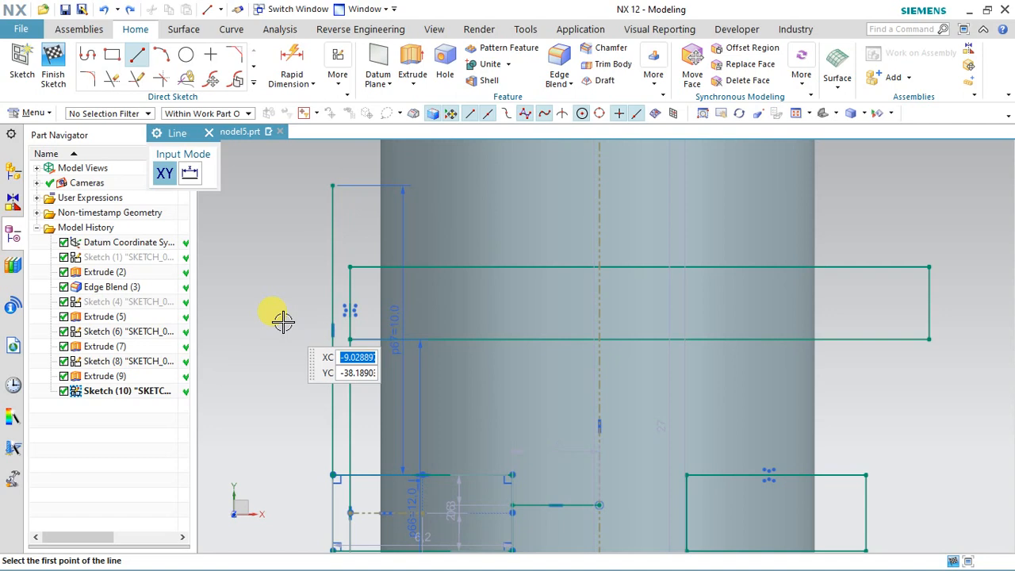
- Draw a horizontal line about 0.7 mm long outward from the 10 mm line's midpoint and mirror both small rectangles across it
click(333, 329)
click(314, 329)
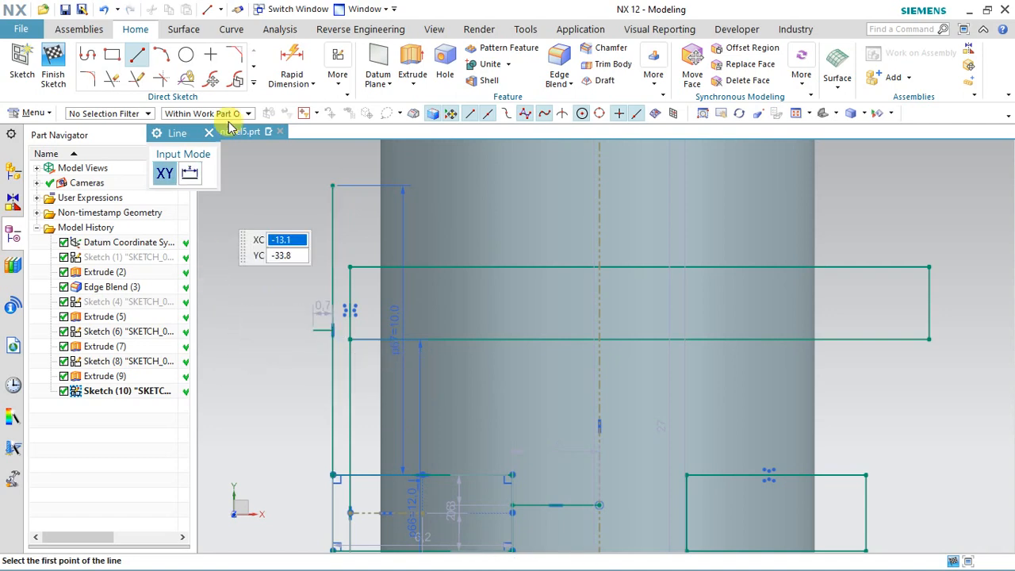
click(255, 83)
click(85, 196)
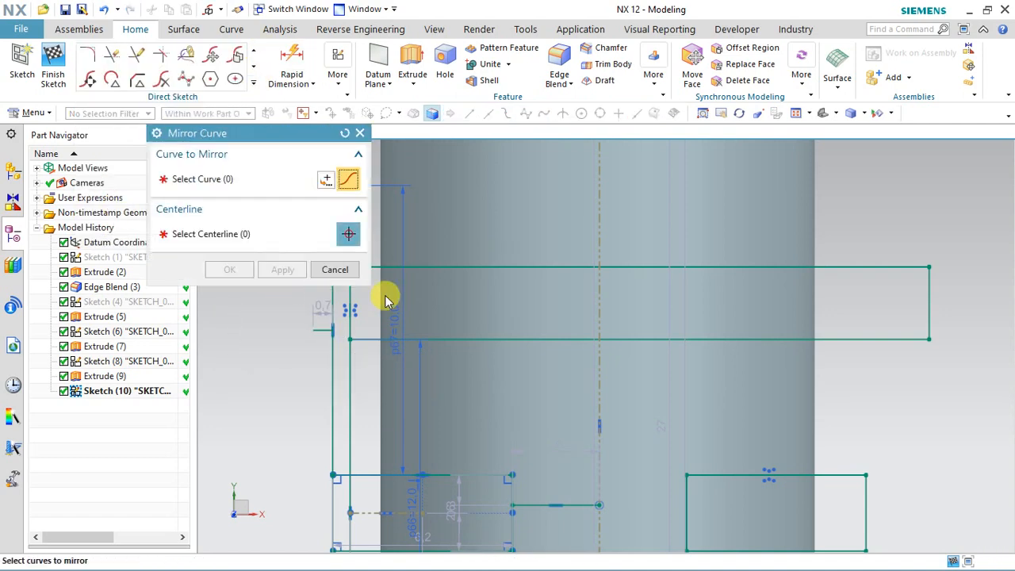
middle_click(425, 413)
click(329, 339)
click(250, 286)
- Trim away the 10 mm vertical helper line and the short centre lines around the left small rectangle, and finish the sketch
scroll(370, 317, down, 5)
middle_drag(341, 355, 435, 309)
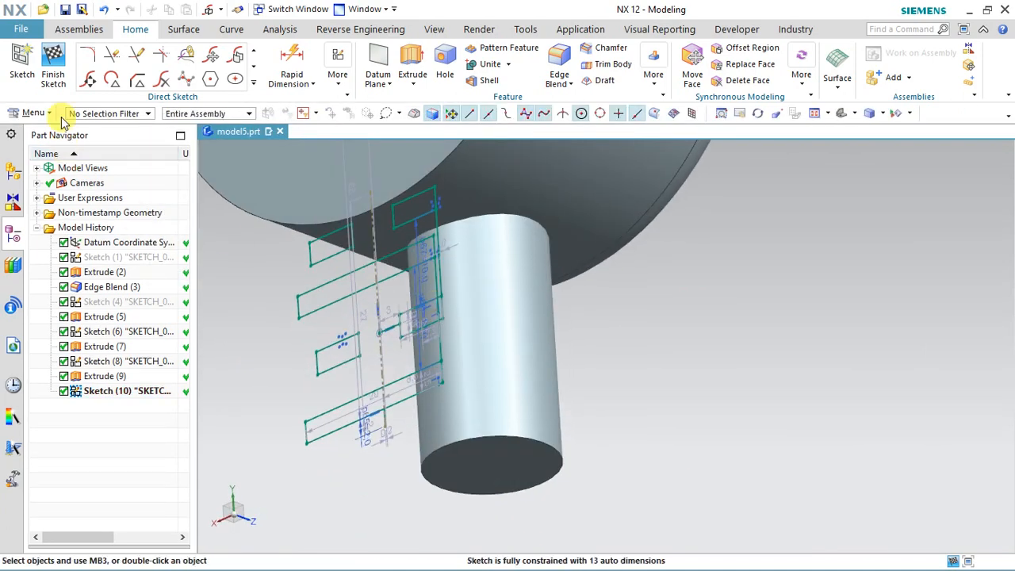
mouse_move(505, 253)
middle_down()
mouse_move(446, 265)
mouse_move(373, 238)
middle_up()
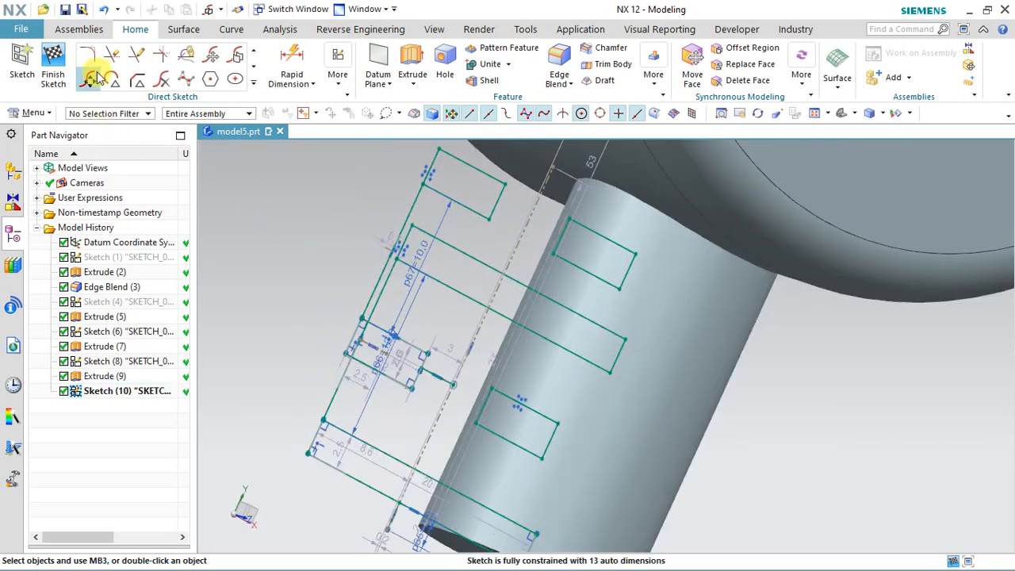
click(112, 55)
drag(378, 283, 372, 282)
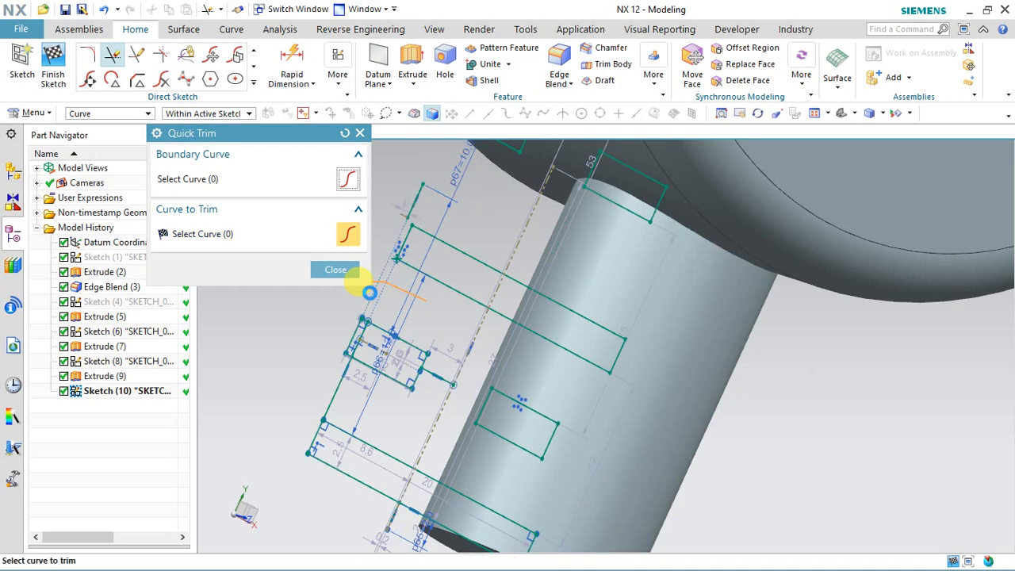
middle_drag(369, 290, 415, 154)
middle_drag(401, 233, 389, 262)
scroll(374, 299, down, 5)
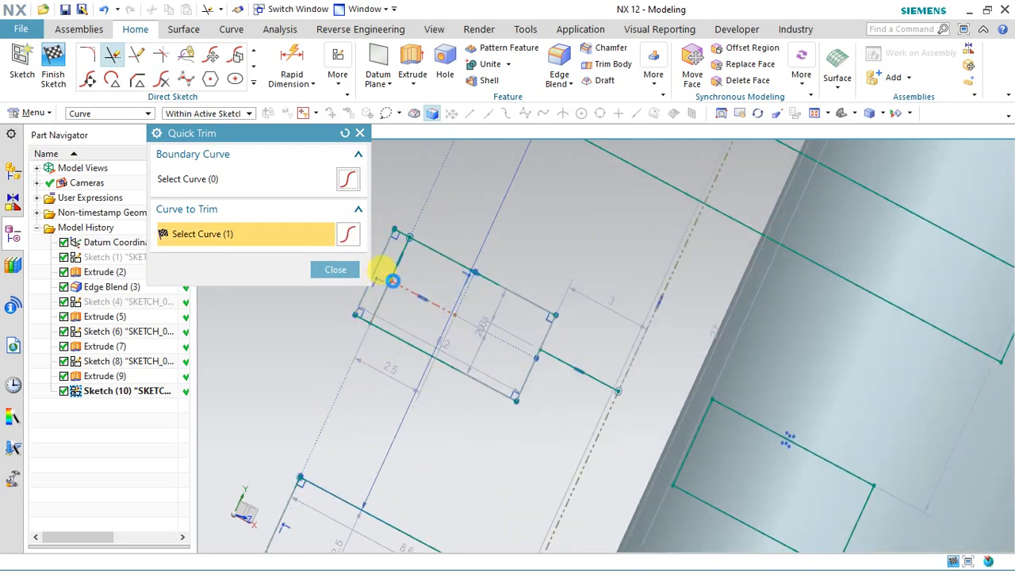
scroll(565, 353, up, 5)
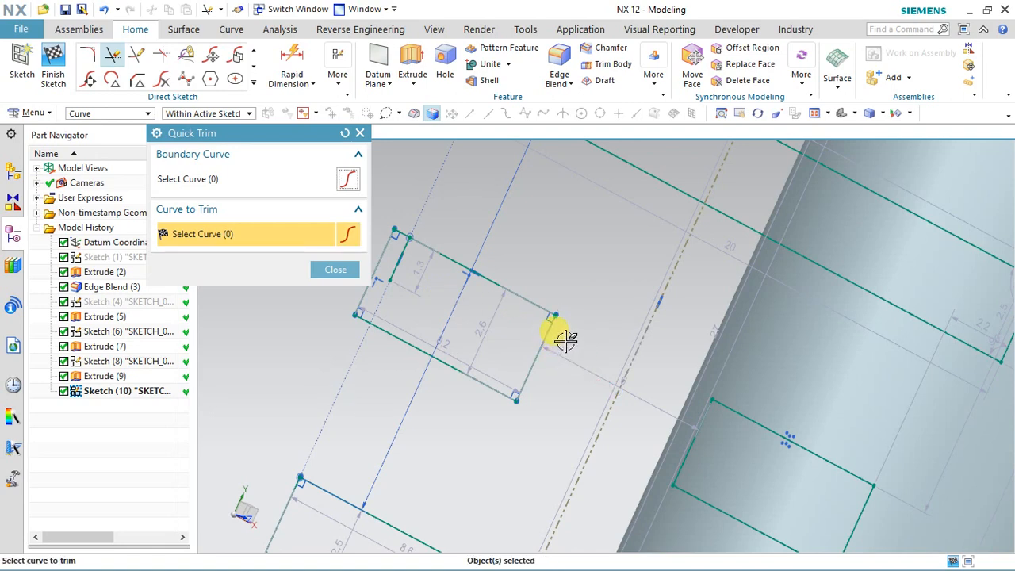
click(53, 62)
- Extrude all rectangles of the slot sketch 16 mm through the cable rod as separate bodies
middle_drag(305, 325, 333, 317)
scroll(473, 353, down, 3)
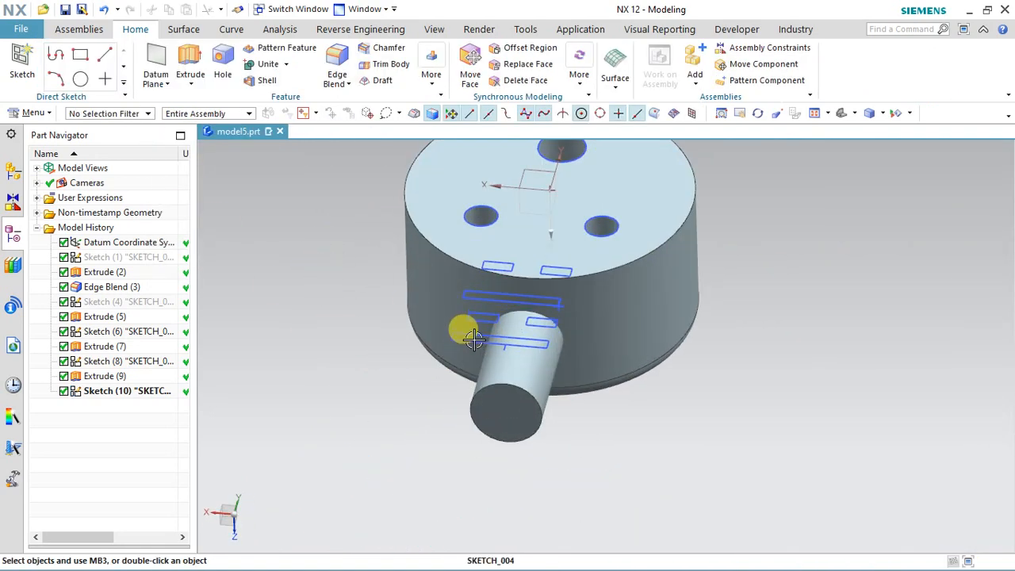
click(473, 339)
click(397, 395)
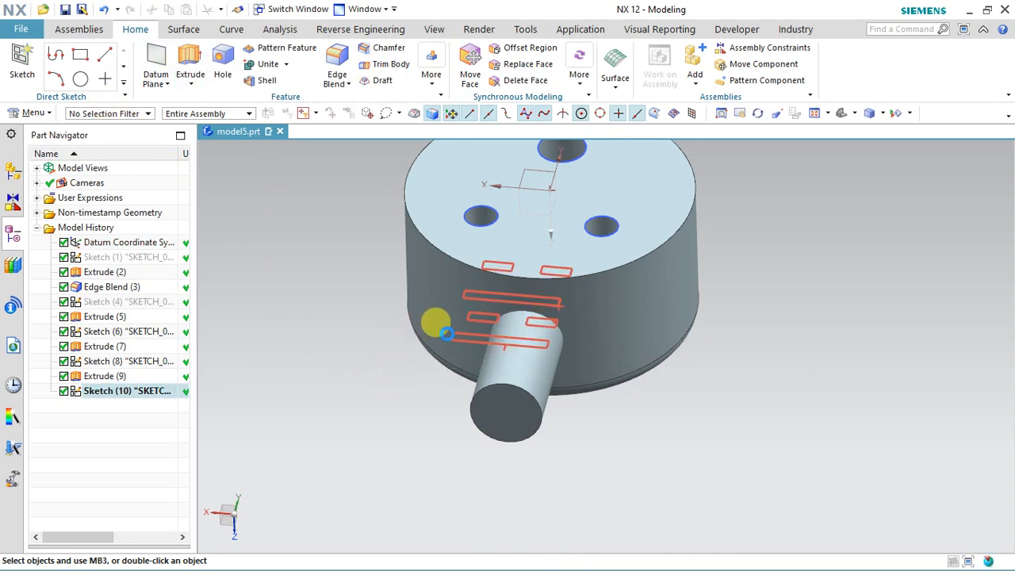
click(447, 334)
click(626, 295)
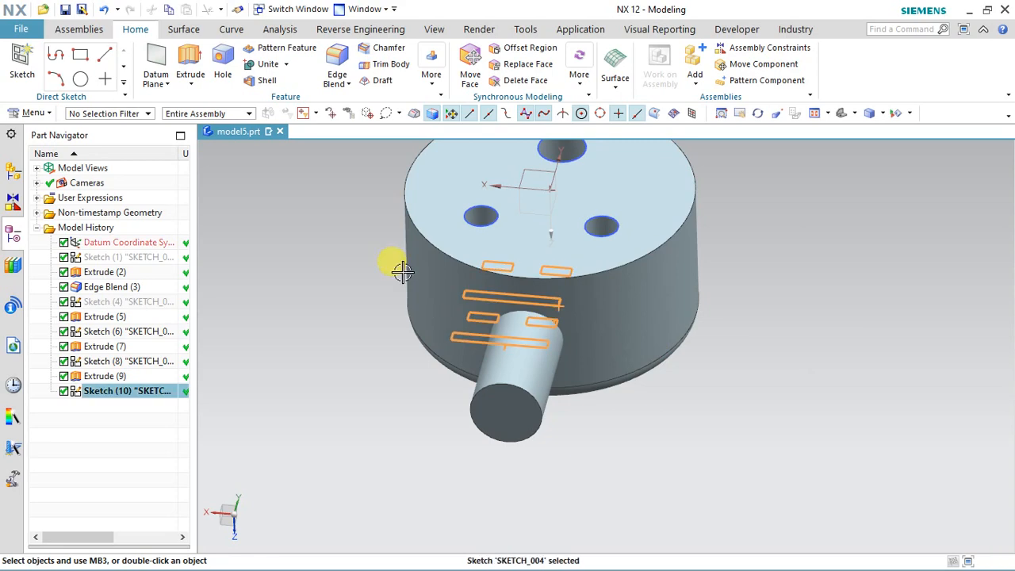
click(190, 63)
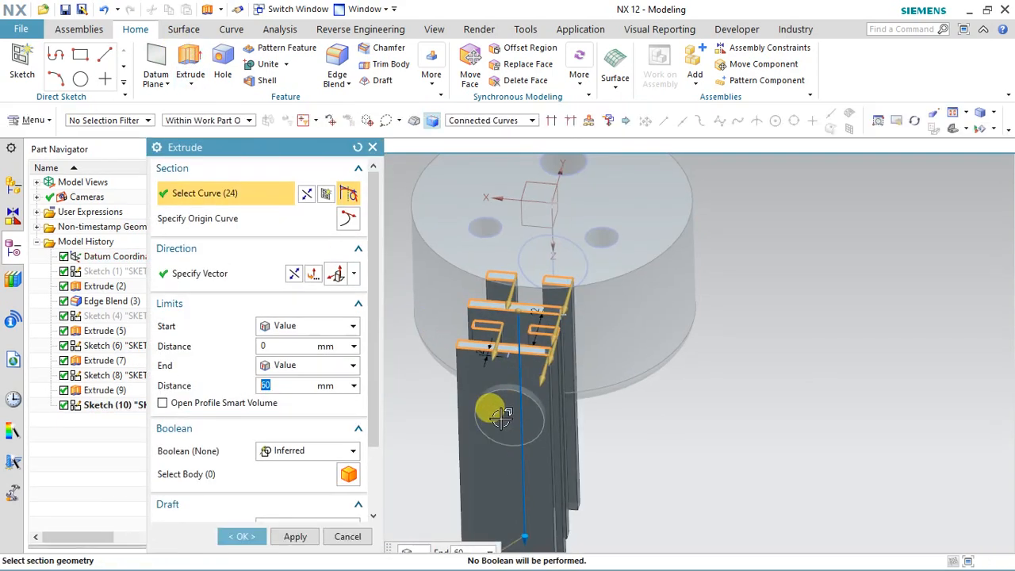
click(966, 131)
click(971, 149)
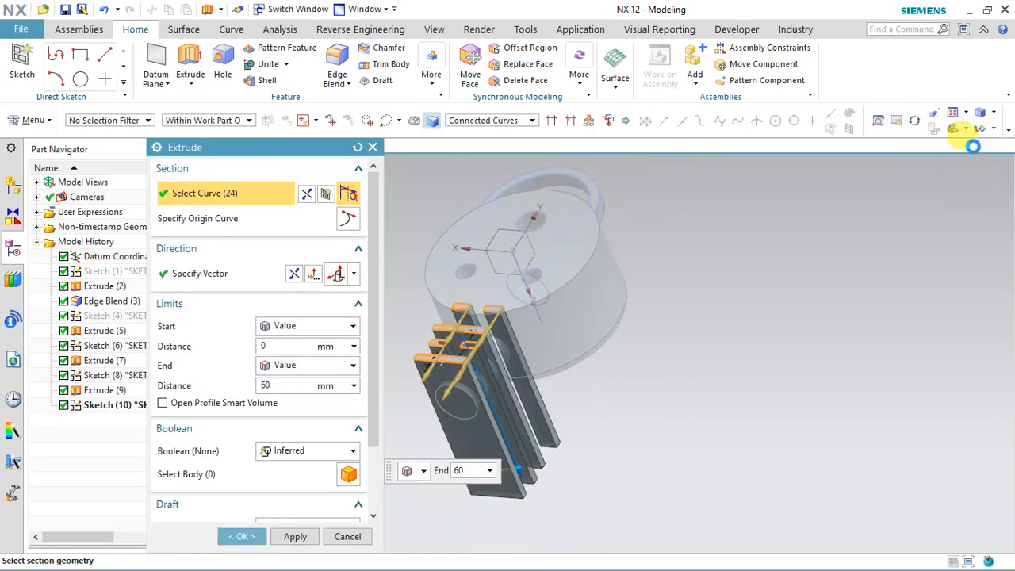
click(967, 131)
click(972, 162)
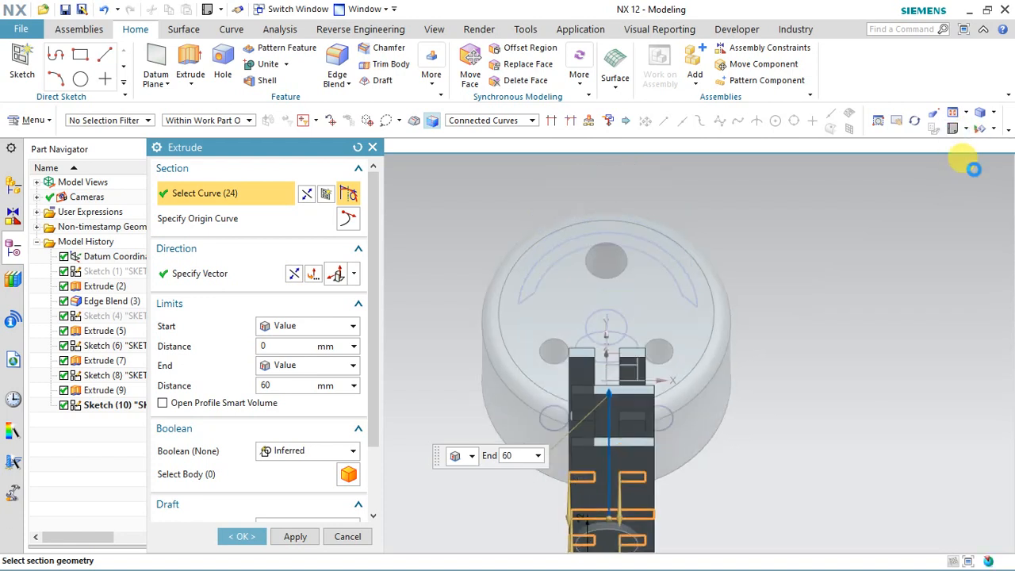
drag(636, 211, 603, 273)
scroll(623, 362, up, 2)
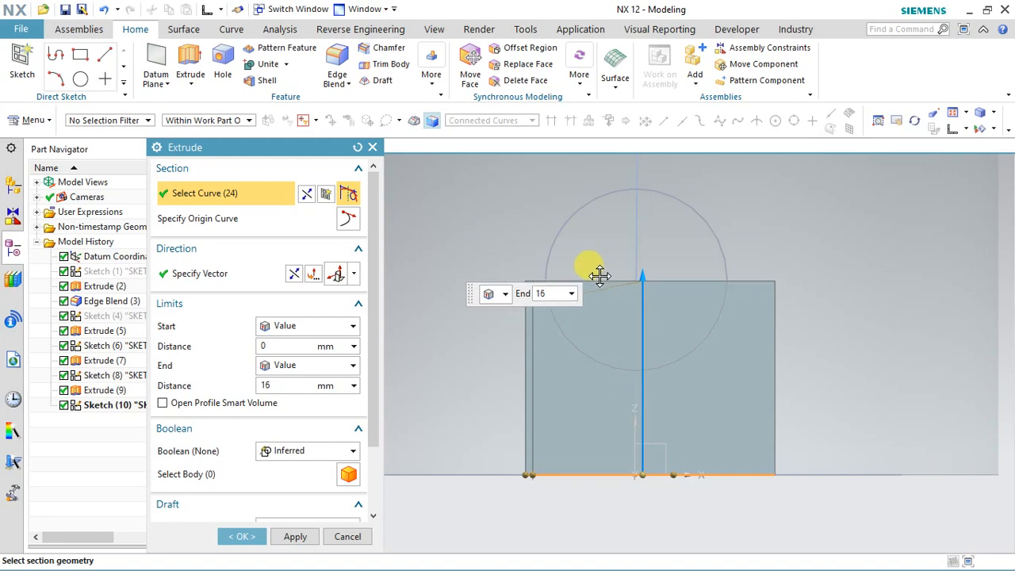
click(240, 536)
middle_drag(331, 428, 275, 177)
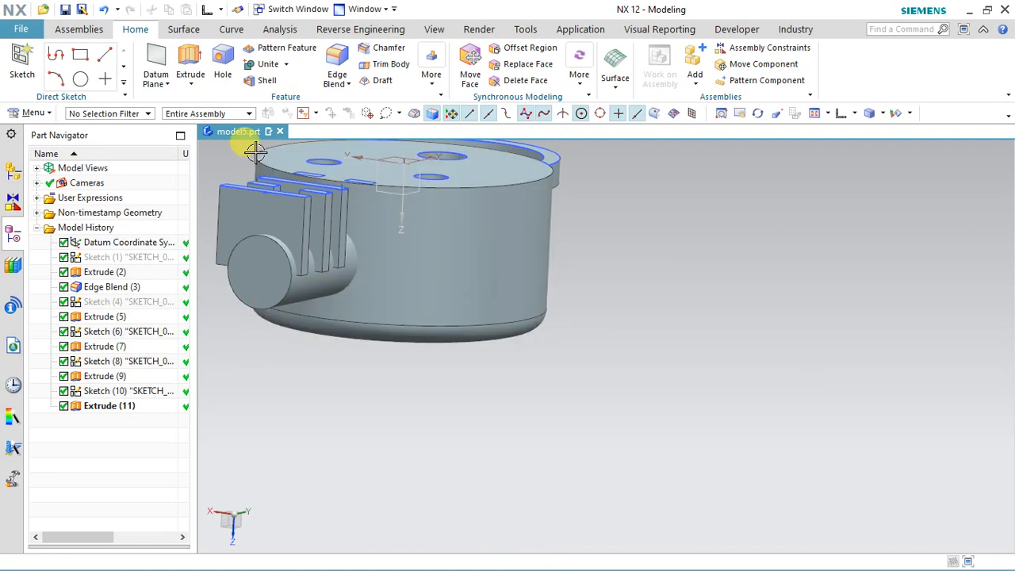
click(268, 64)
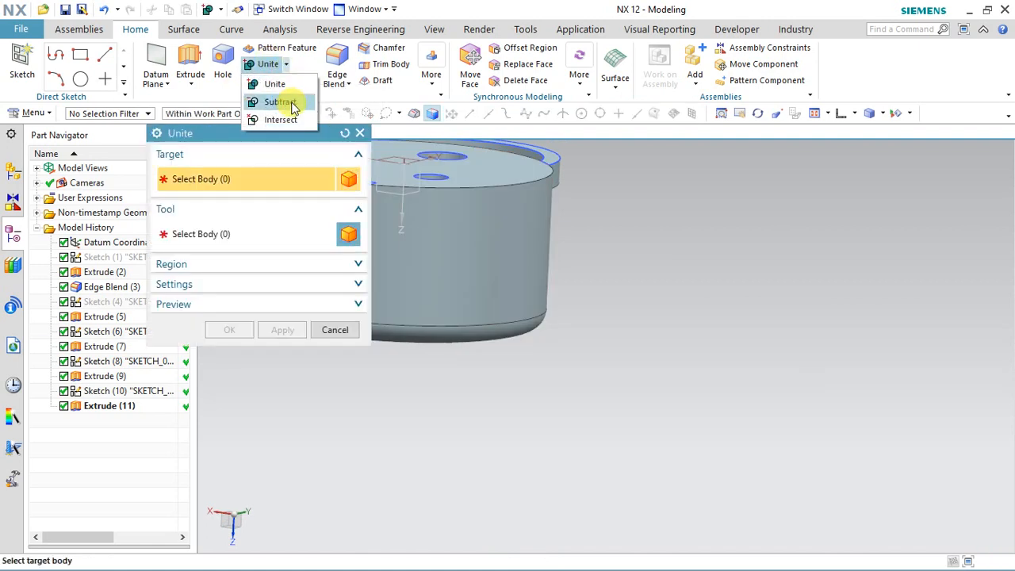
click(279, 102)
middle_drag(468, 263, 369, 276)
click(388, 274)
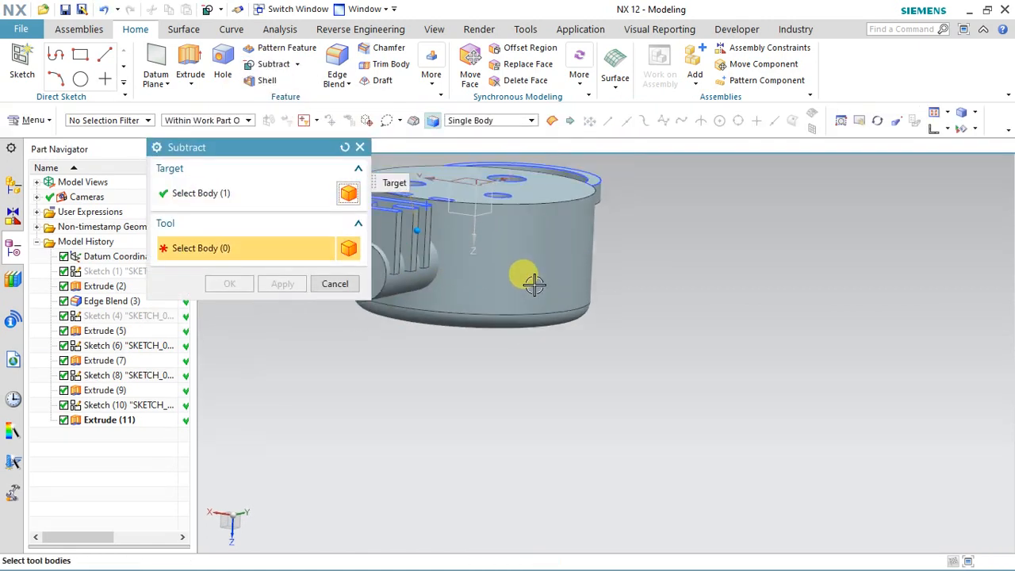
click(406, 221)
scroll(417, 238, up, 4)
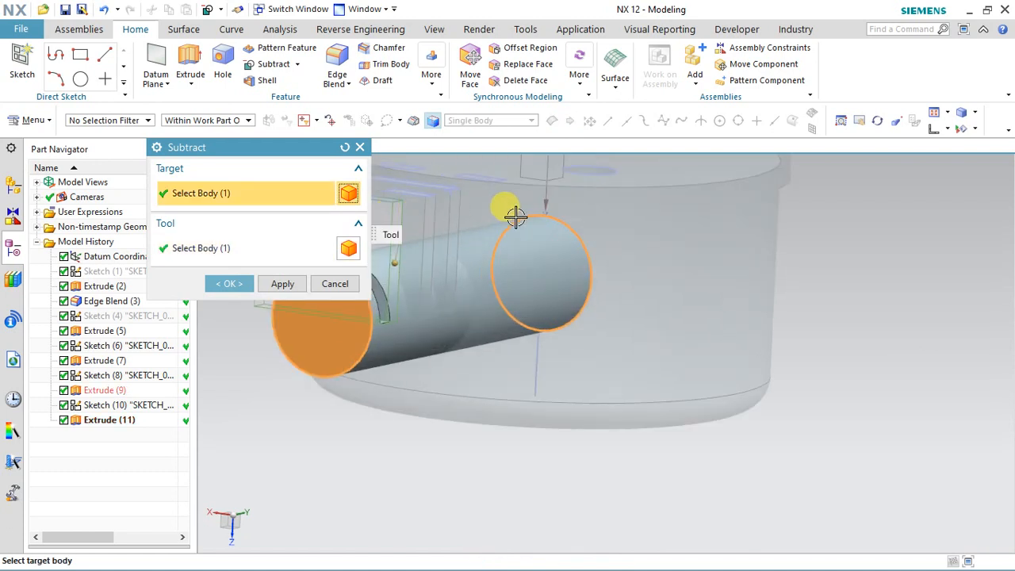
shift+click(326, 334)
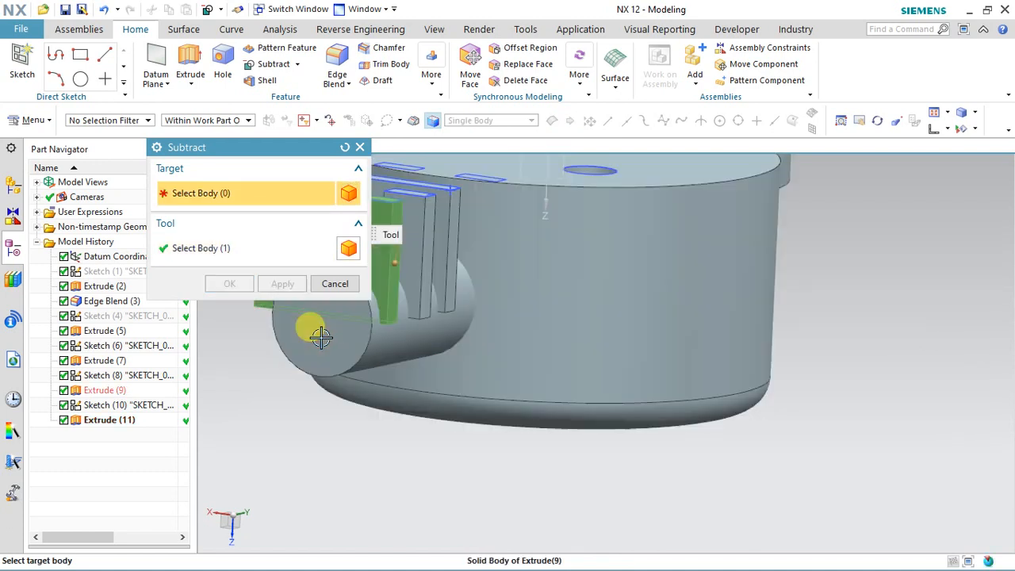
click(446, 249)
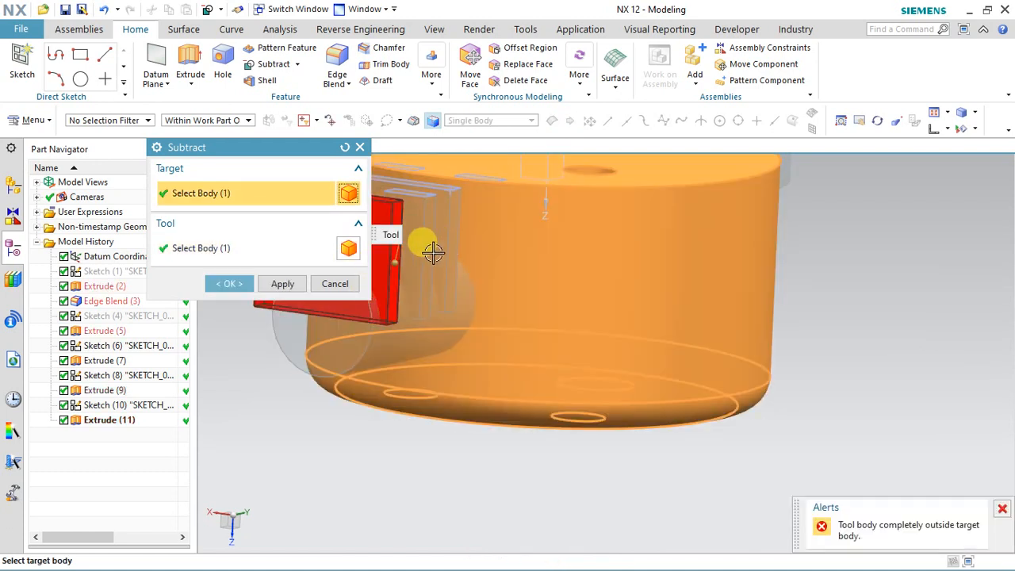
click(336, 284)
- Subtract the extruded slot blocks crossing the cable rod from the rod body
click(262, 73)
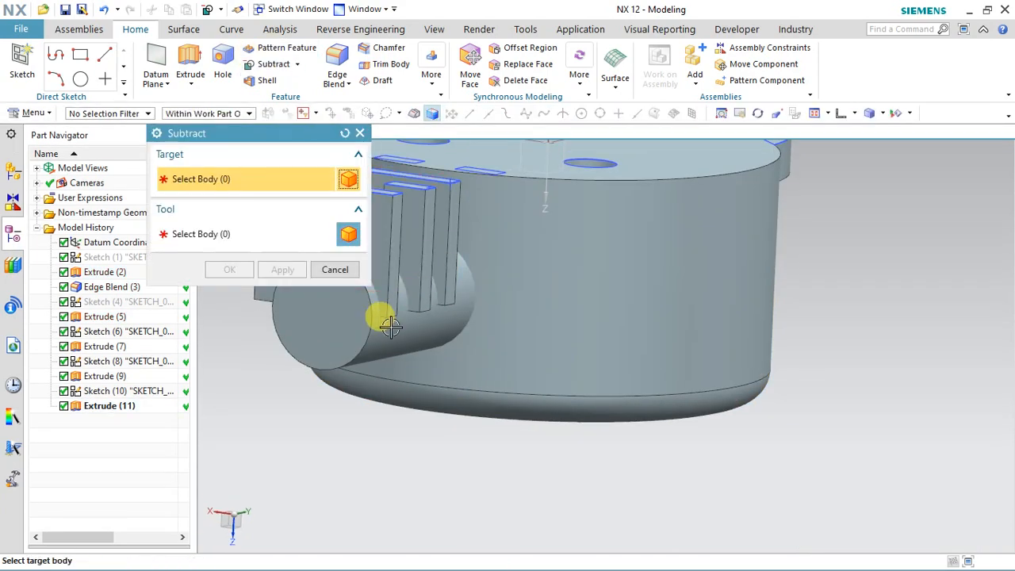
click(405, 316)
scroll(564, 330, down, 3)
scroll(454, 268, up, 2)
click(436, 256)
scroll(526, 279, up, 4)
click(517, 279)
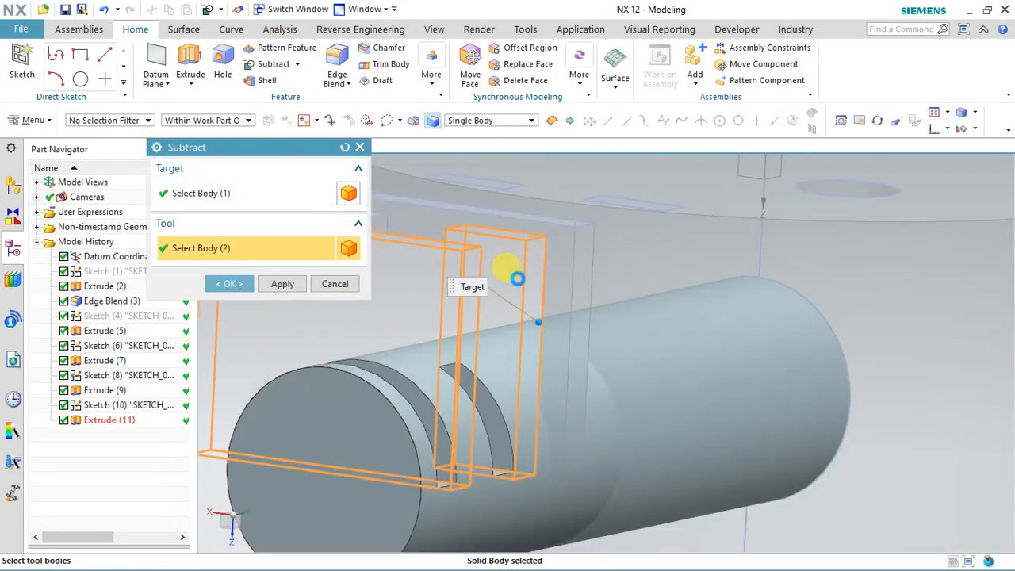
click(568, 275)
scroll(571, 276, down, 2)
click(403, 264)
click(227, 283)
- Hide the slot sketch above the cable rod
middle_drag(227, 283, 336, 259)
scroll(330, 344, up, 3)
right_click(361, 394)
click(329, 363)
right_click(328, 362)
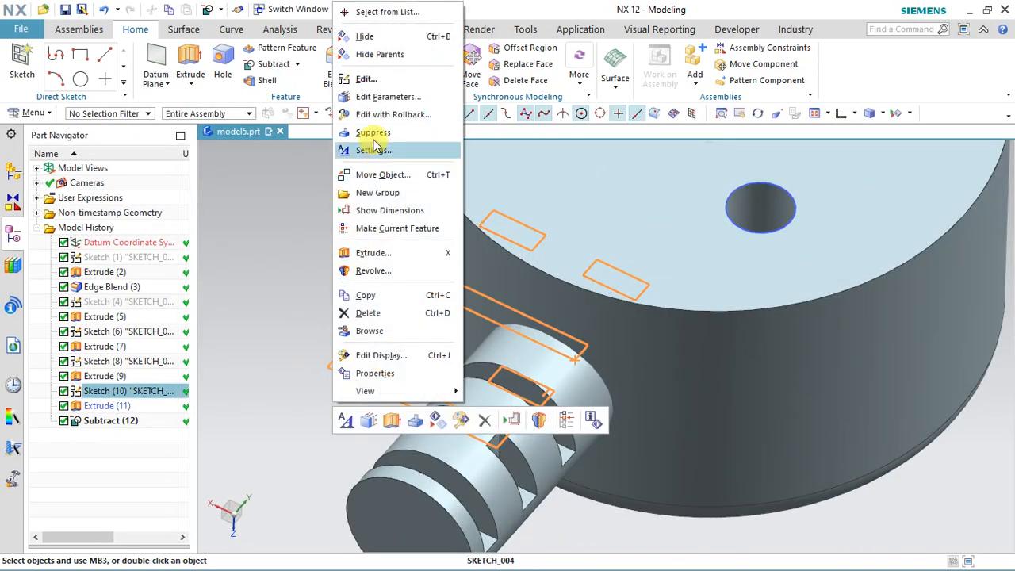
click(366, 40)
- Mirror the slot-block extrusion with Mirror Feature about a new plane offset 16 mm from the XY plane
click(432, 462)
click(432, 79)
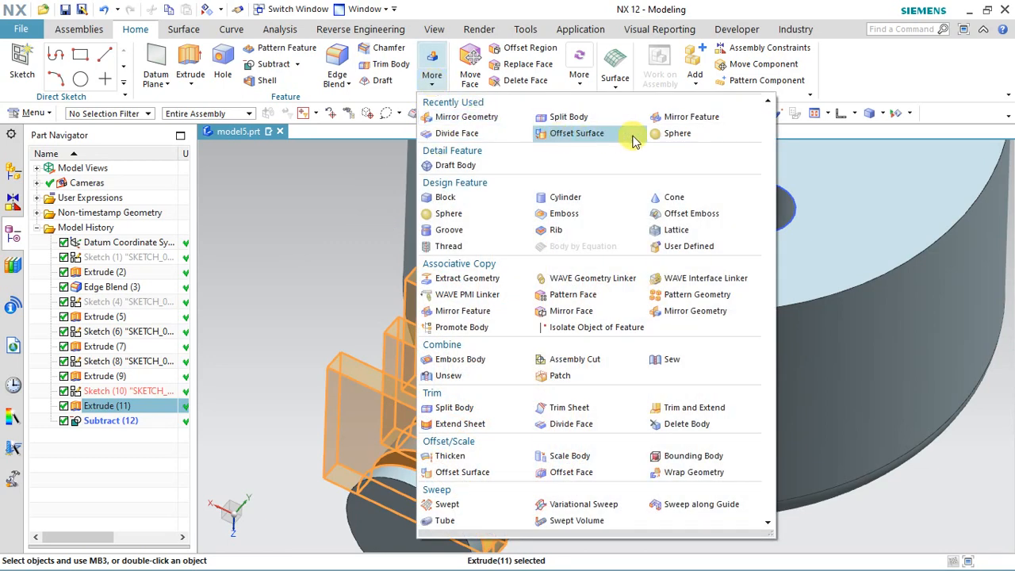
click(627, 169)
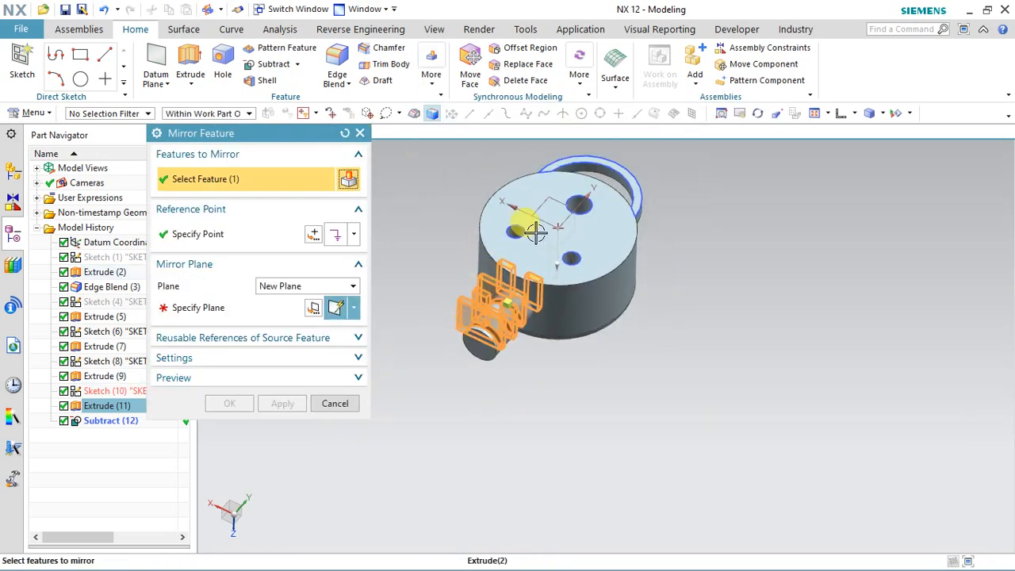
middle_click(455, 228)
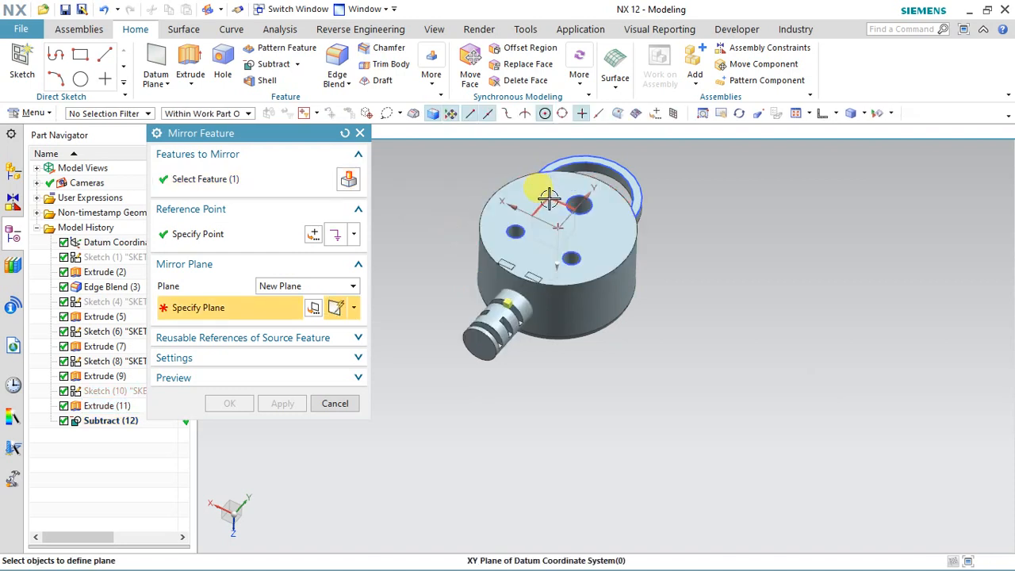
click(544, 193)
click(232, 403)
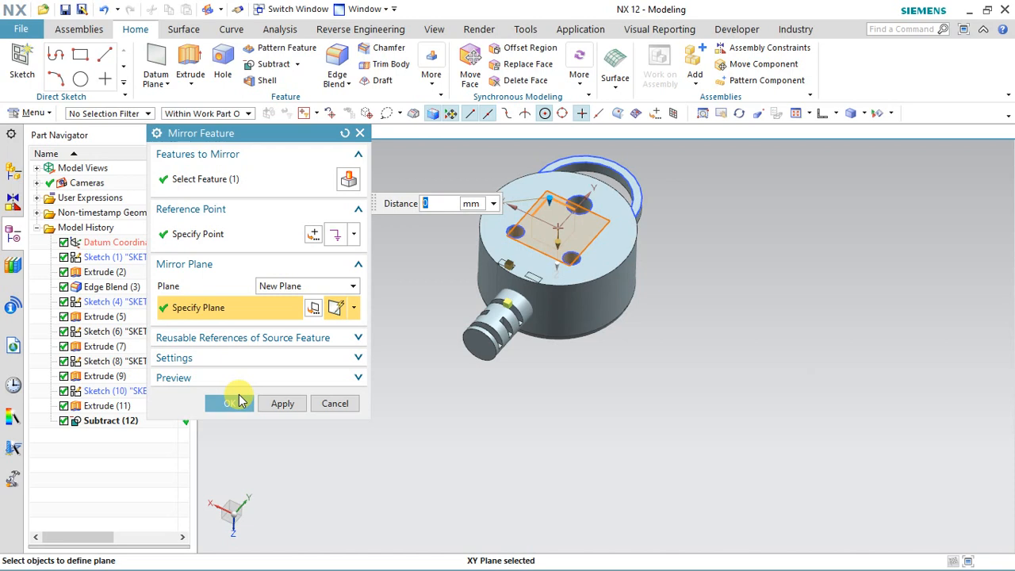
click(240, 401)
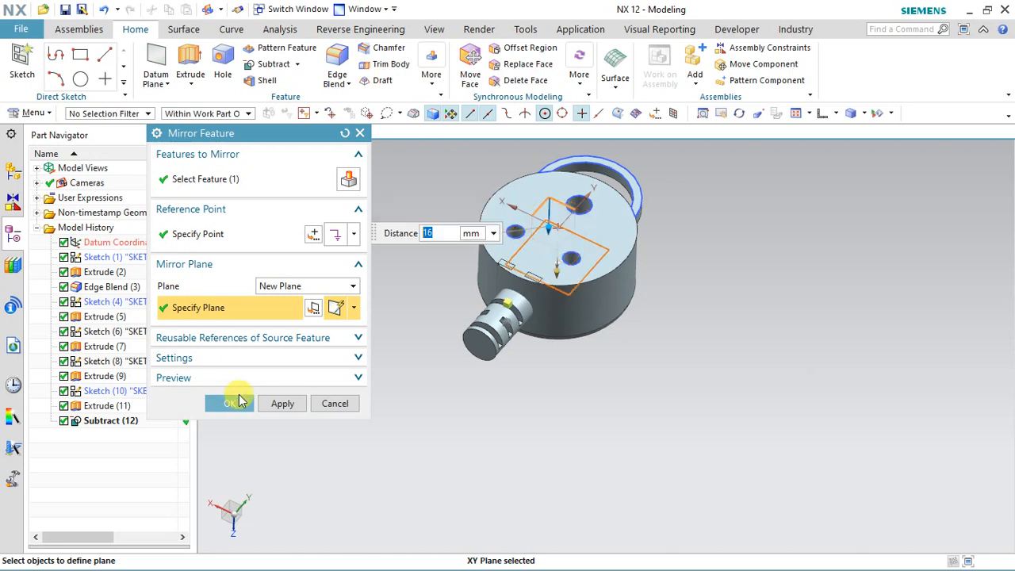
click(230, 406)
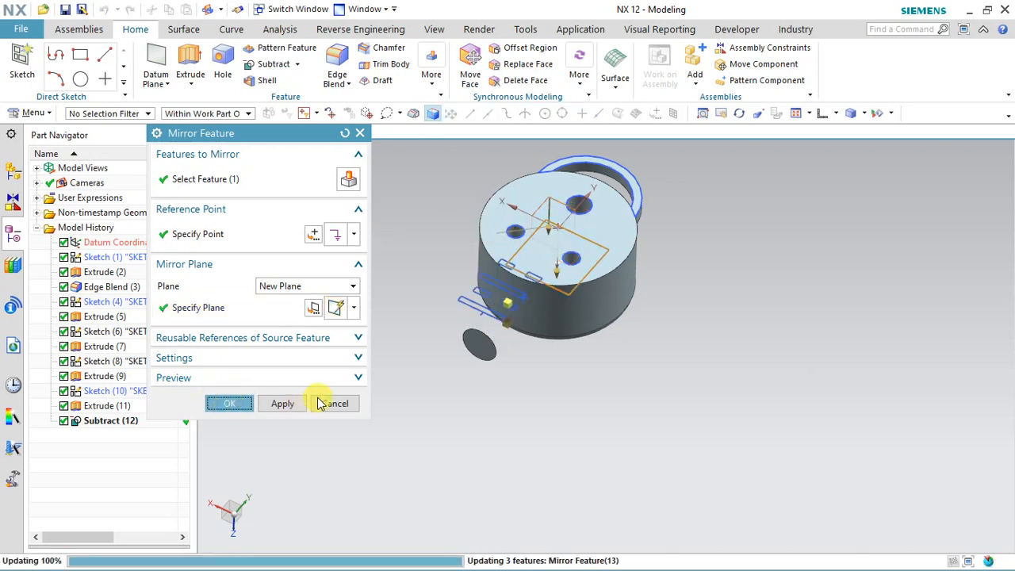
- Edit the mirrored slot blocks so the mirror plane is offset 18 mm from the XY plane
middle_drag(318, 397, 421, 197)
scroll(424, 258, up, 5)
double_click(421, 197)
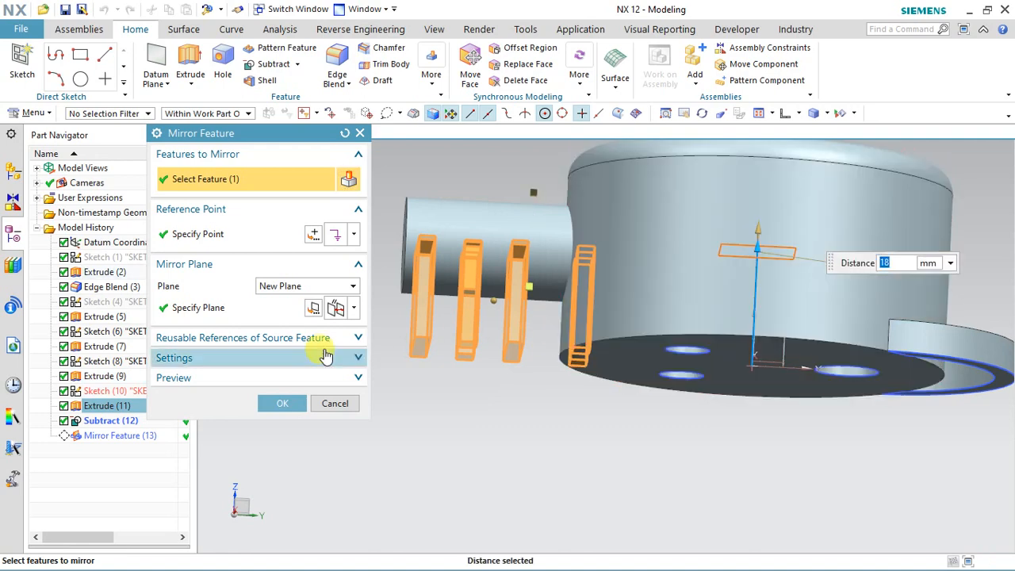
click(281, 401)
- Subtract the mirrored slot blocks from the opposite side of the cable rod
middle_drag(453, 336, 409, 316)
click(262, 65)
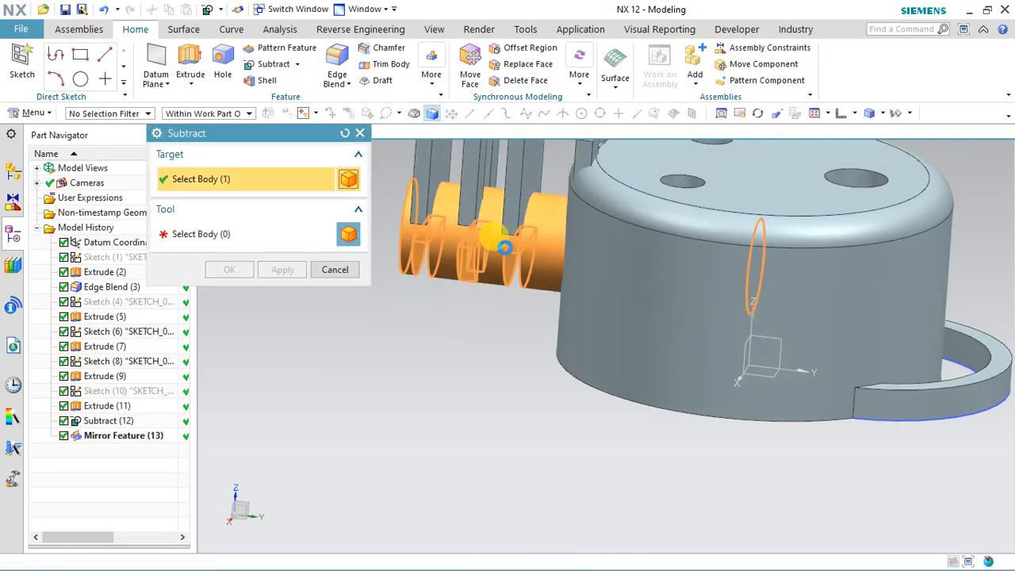
click(494, 200)
click(500, 175)
click(490, 171)
click(249, 287)
- Offset the end face of the small middle slot on the rod's side by 9.5 mm with Offset Region
middle_drag(363, 245, 450, 236)
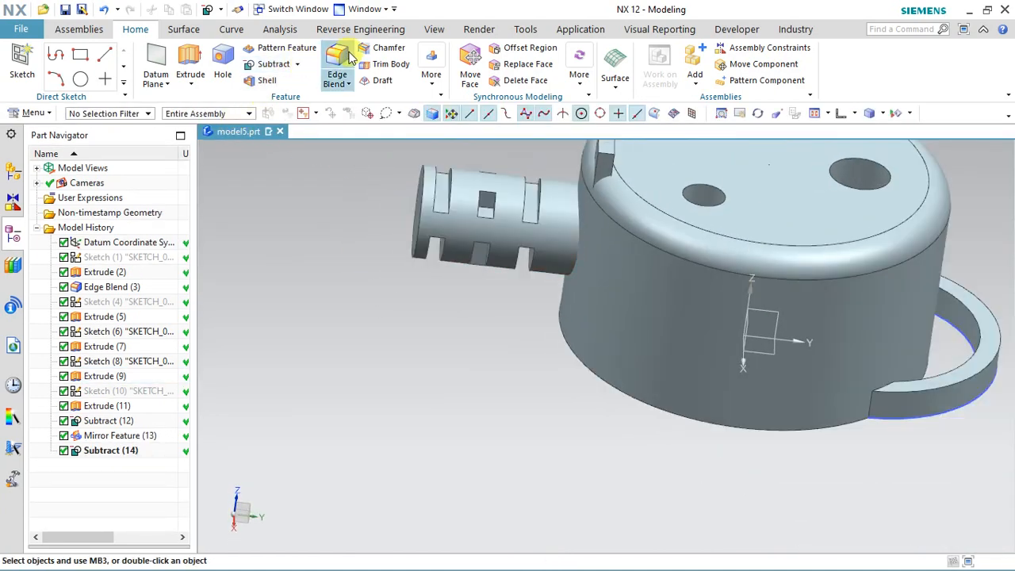
click(495, 49)
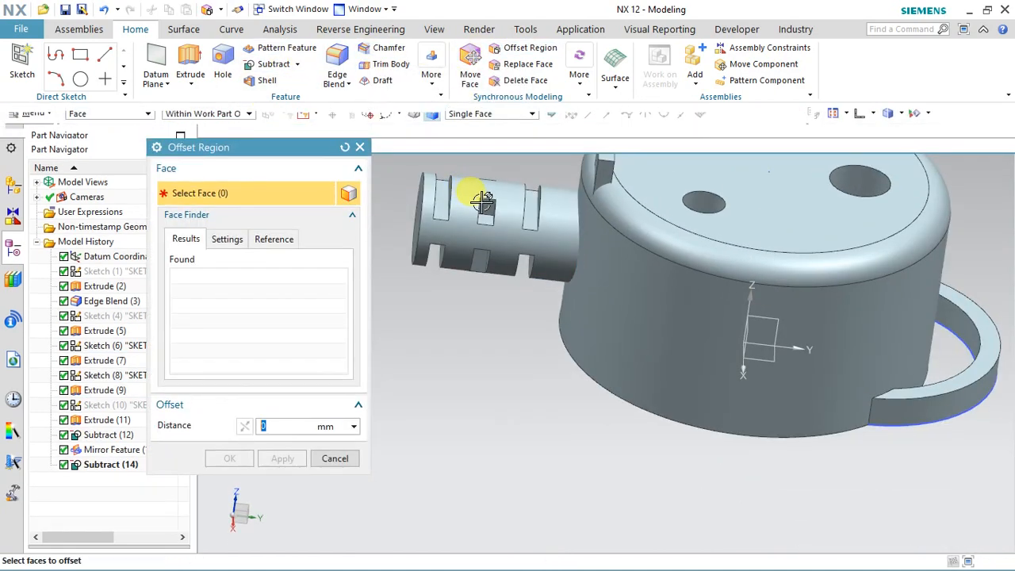
scroll(484, 200, up, 5)
click(485, 229)
drag(486, 229, 467, 381)
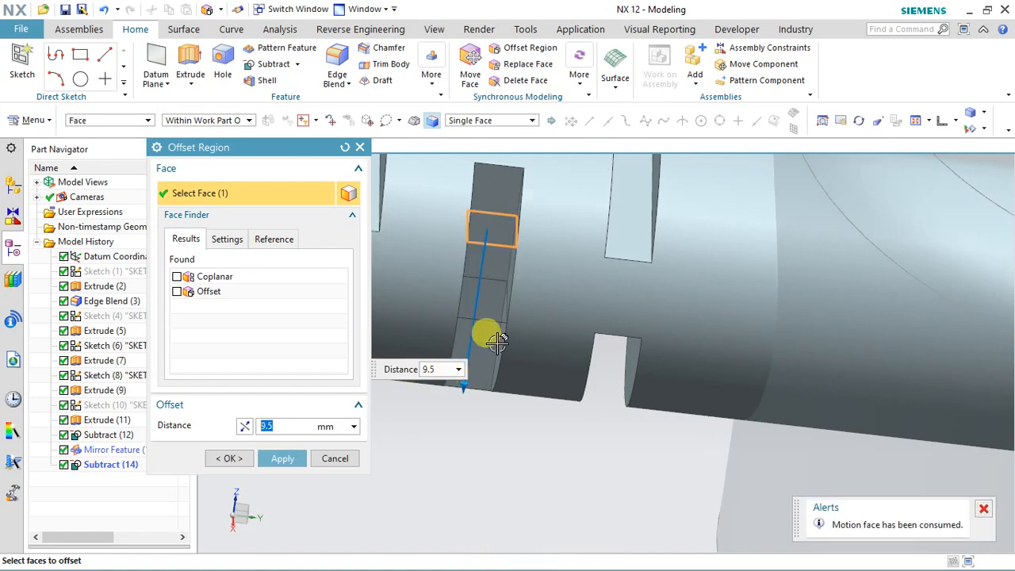
scroll(497, 338, down, 4)
middle_drag(447, 374, 460, 428)
scroll(487, 295, up, 2)
click(502, 278)
scroll(499, 281, down, 2)
scroll(499, 283, up, 2)
middle_drag(499, 283, 485, 234)
scroll(293, 424, up, 5)
middle_drag(335, 385, 398, 327)
double_click(476, 440)
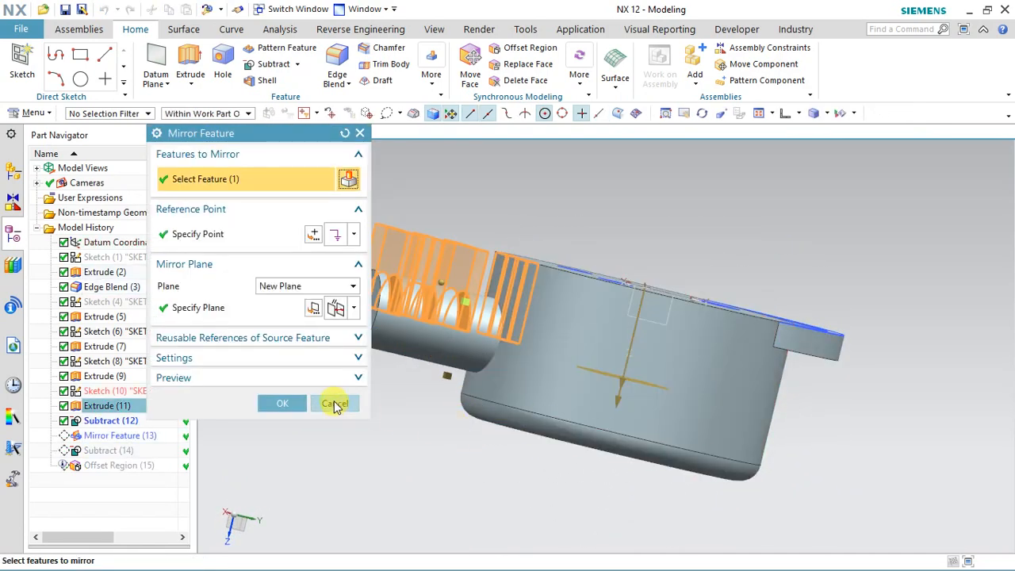
click(335, 405)
- Edit the slot-block extrusion to remove the small rectangle overlapping the round body's rim from its section
middle_drag(399, 426, 516, 326)
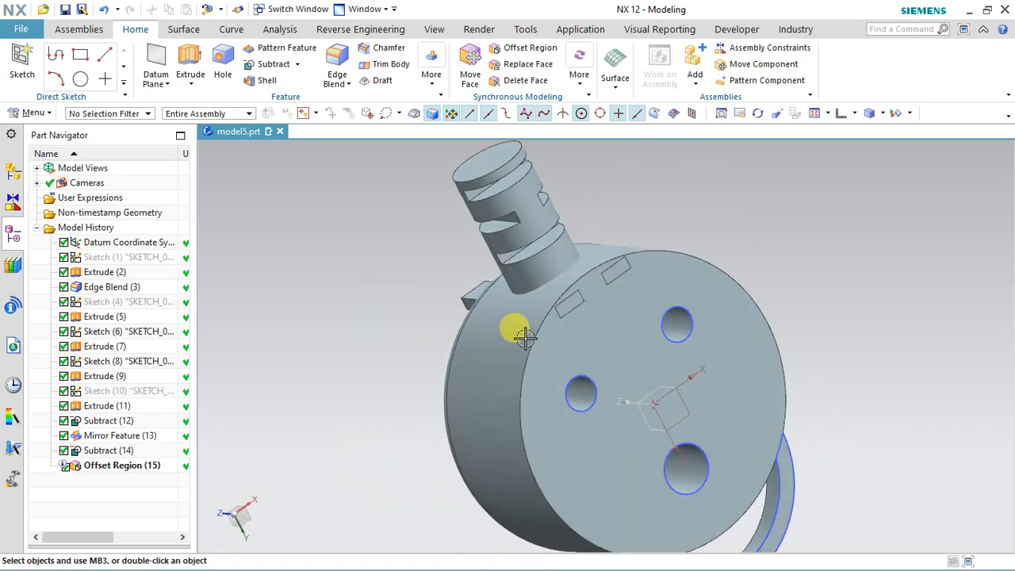
click(571, 302)
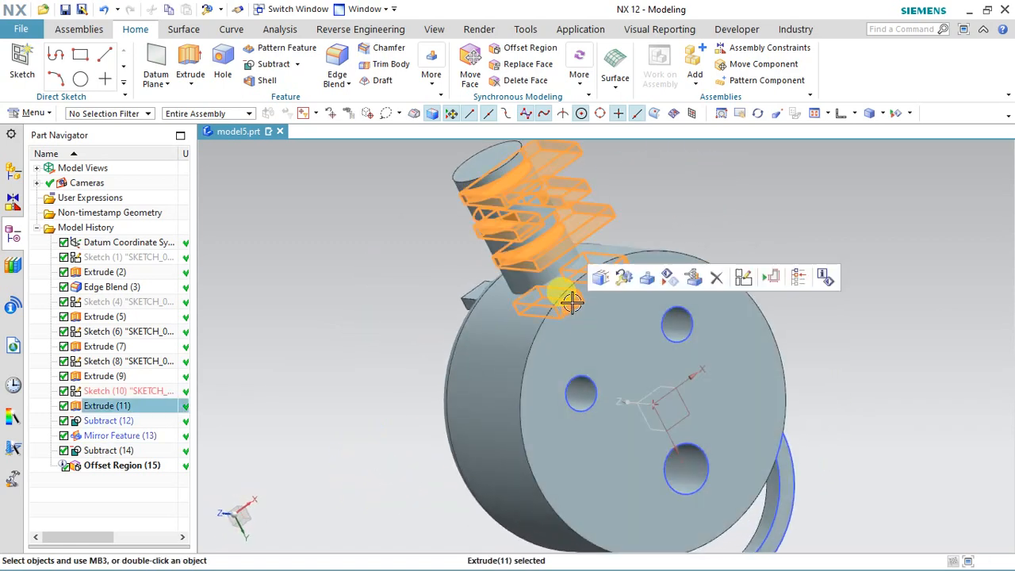
double_click(137, 412)
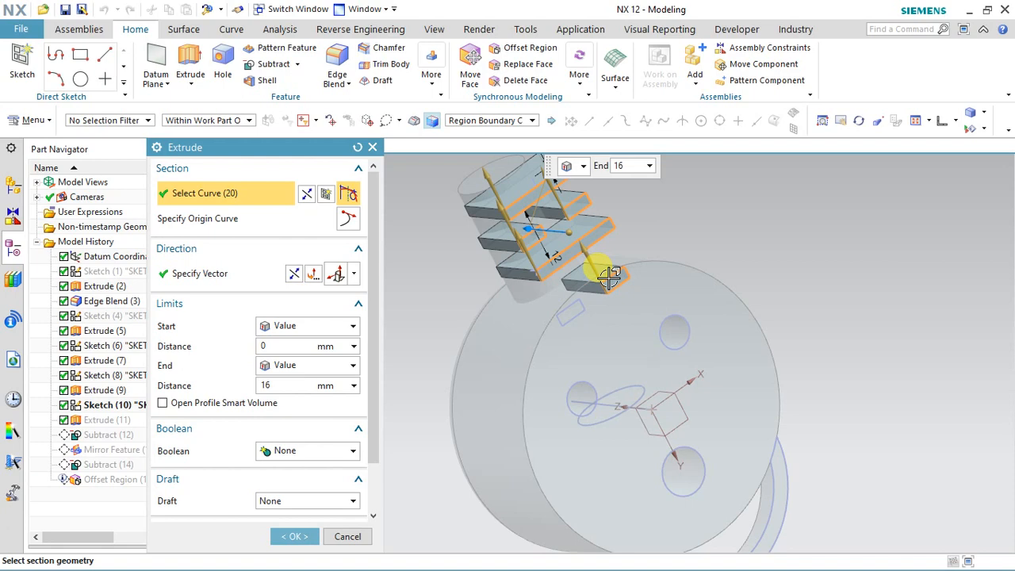
click(607, 270)
middle_drag(453, 296, 535, 303)
shift+click(583, 294)
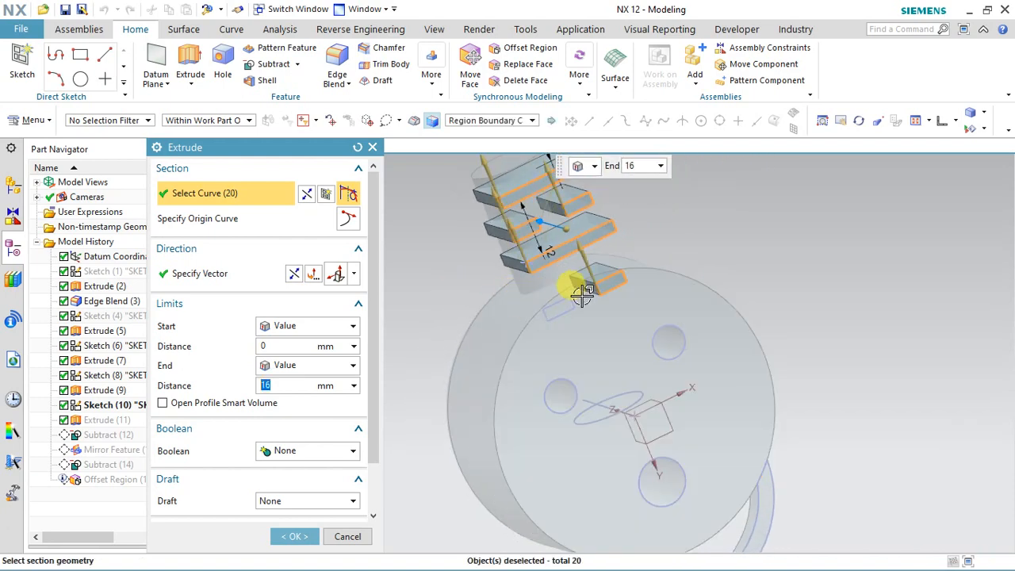
click(294, 536)
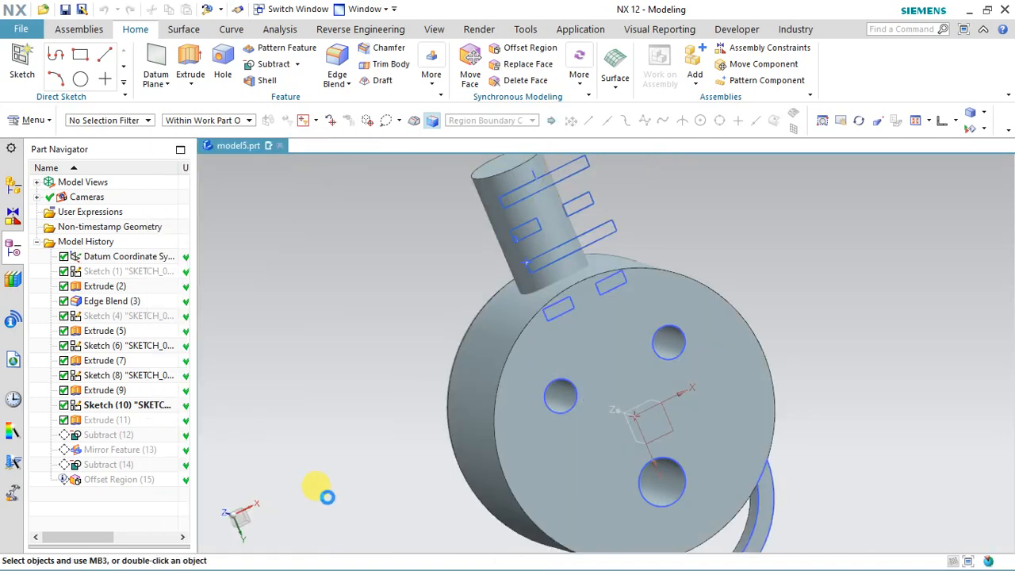
- Hide the sketch that defines the pin holes and the side loop
mouse_move(399, 446)
middle_down()
mouse_move(449, 417)
mouse_move(419, 404)
mouse_move(521, 482)
mouse_move(480, 528)
mouse_move(465, 526)
mouse_move(523, 507)
middle_up()
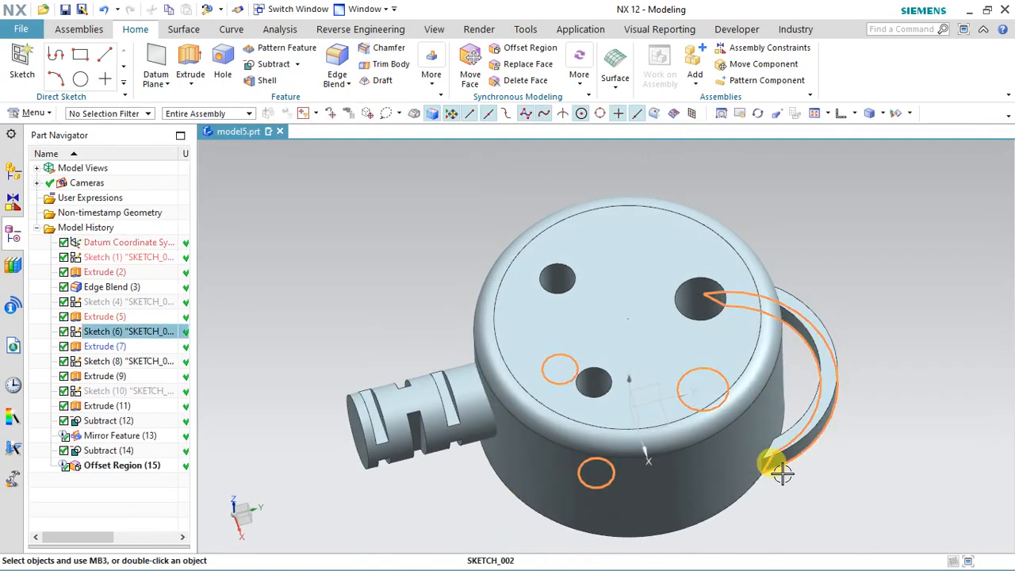
right_click(777, 469)
click(815, 91)
- Turn on True Shading for the display of the finished plug
mouse_move(729, 175)
middle_down()
mouse_move(535, 317)
mouse_move(636, 421)
middle_up()
middle_drag(554, 447, 486, 469)
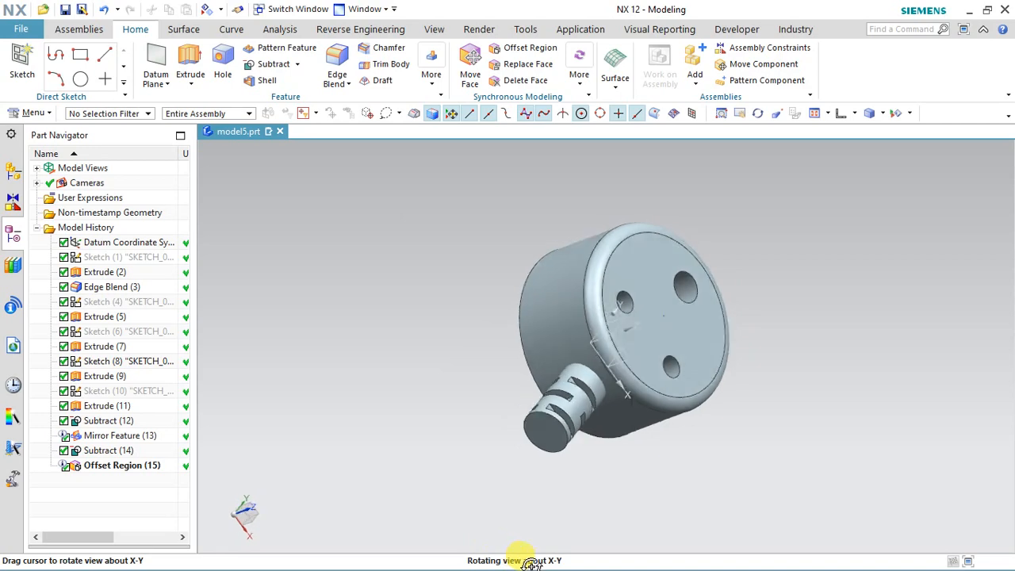
middle_drag(530, 563, 487, 529)
middle_drag(484, 206, 495, 297)
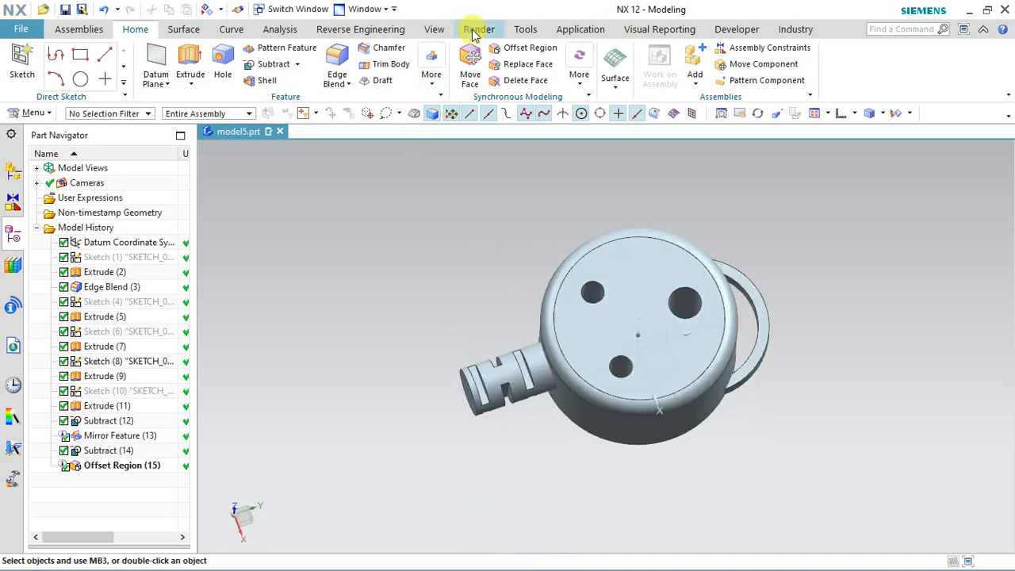
click(442, 30)
click(794, 63)
mouse_move(546, 316)
middle_down()
mouse_move(610, 357)
mouse_move(555, 388)
mouse_move(558, 396)
mouse_move(579, 378)
middle_up()
- Try out a blue global material on the shaded plug
click(571, 67)
click(575, 142)
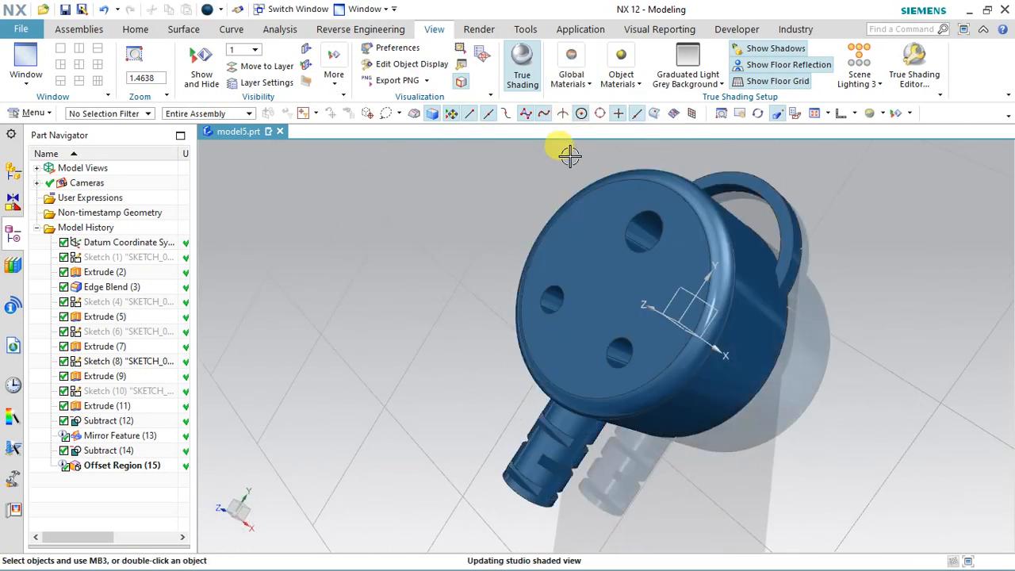
click(568, 79)
click(563, 133)
- Apply a gold-toned metallic global material to the whole plug
click(571, 75)
click(608, 182)
middle_drag(523, 211, 564, 266)
middle_drag(538, 193, 412, 414)
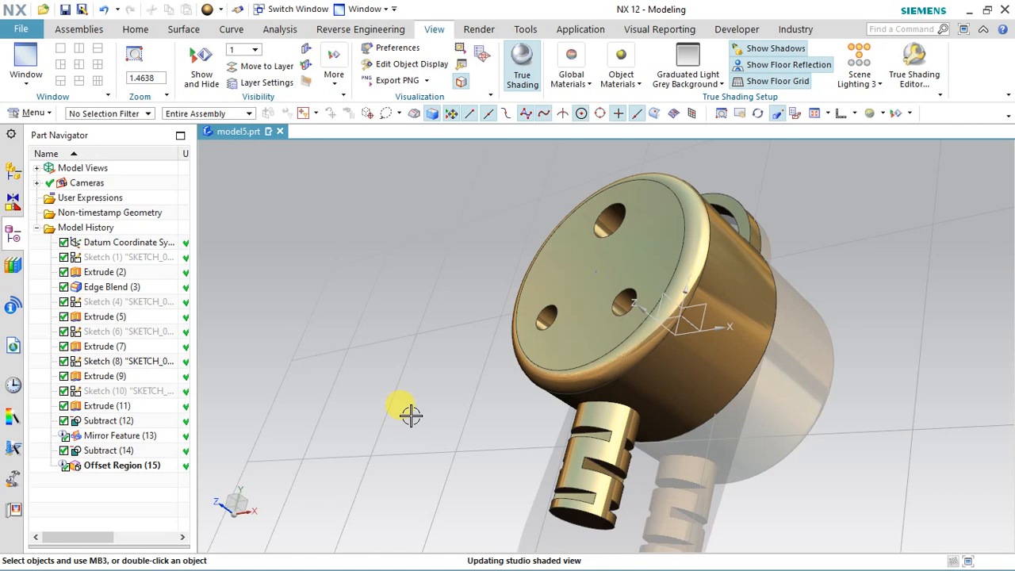